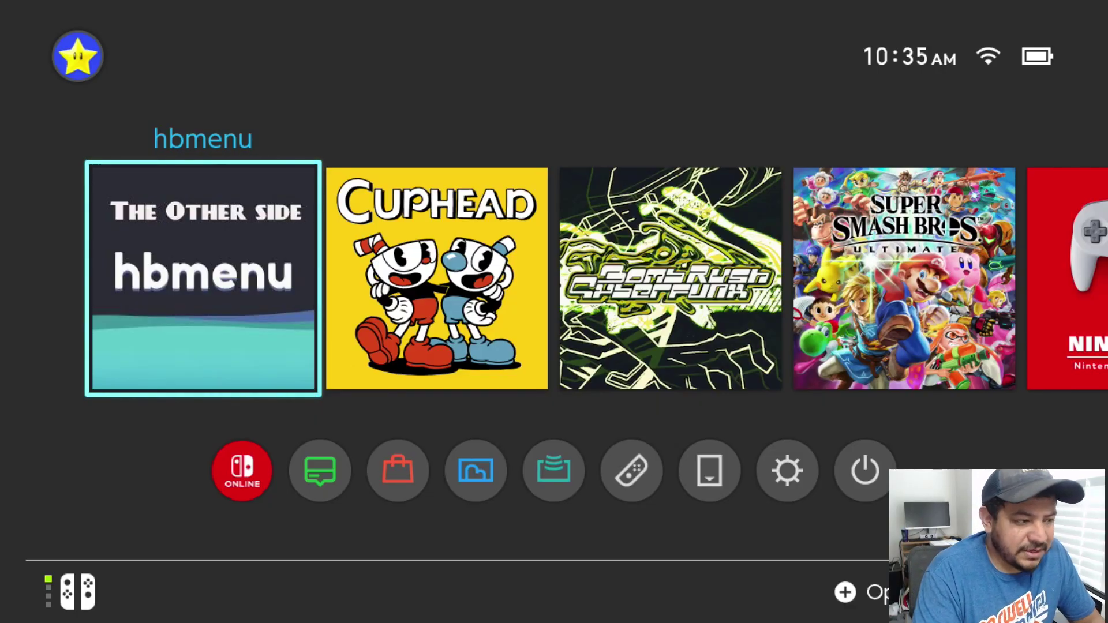
# Launch Cuphead with a user profile, retry, and cancel the stuck 'Please wait' loading
pyautogui.press('Right')
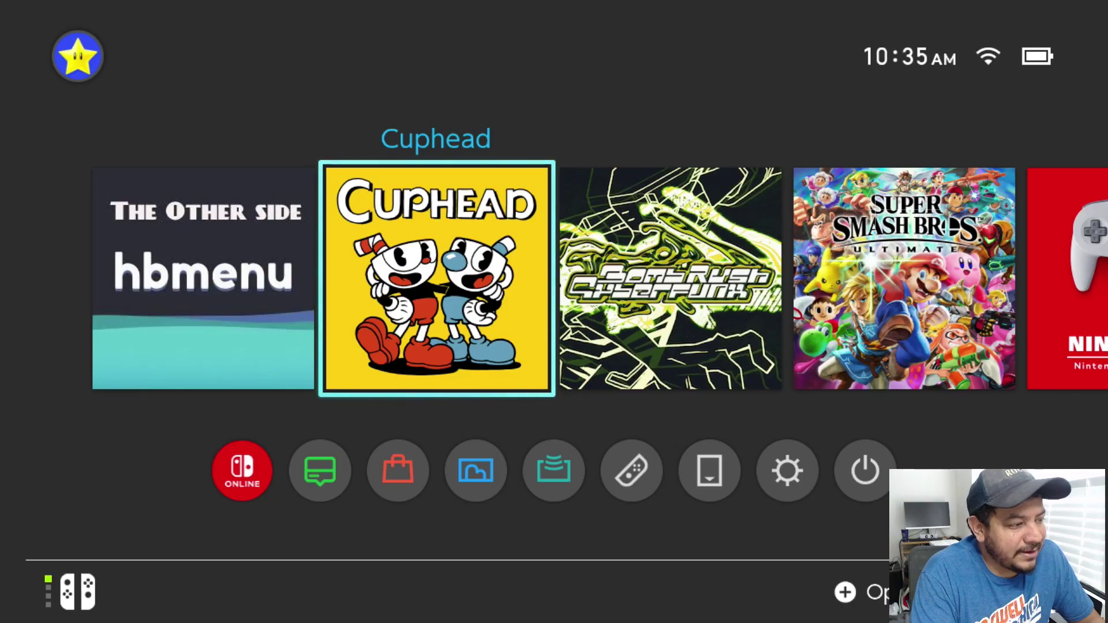
pyautogui.press('Return')
pyautogui.press('Escape')
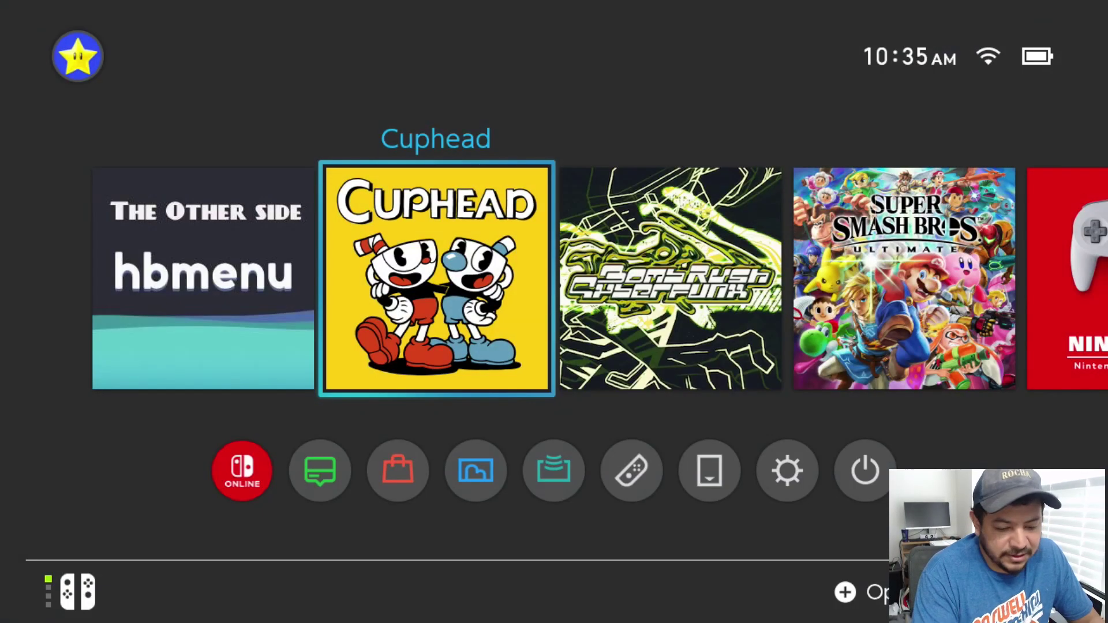
pyautogui.press('Return')
pyautogui.press('Escape')
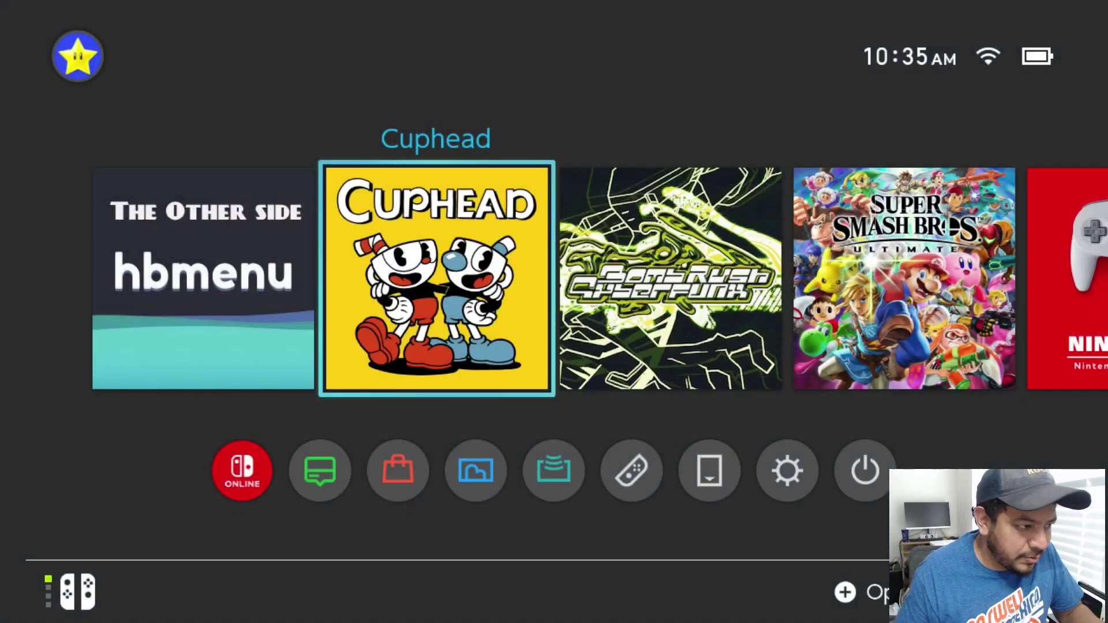
pyautogui.press('Return')
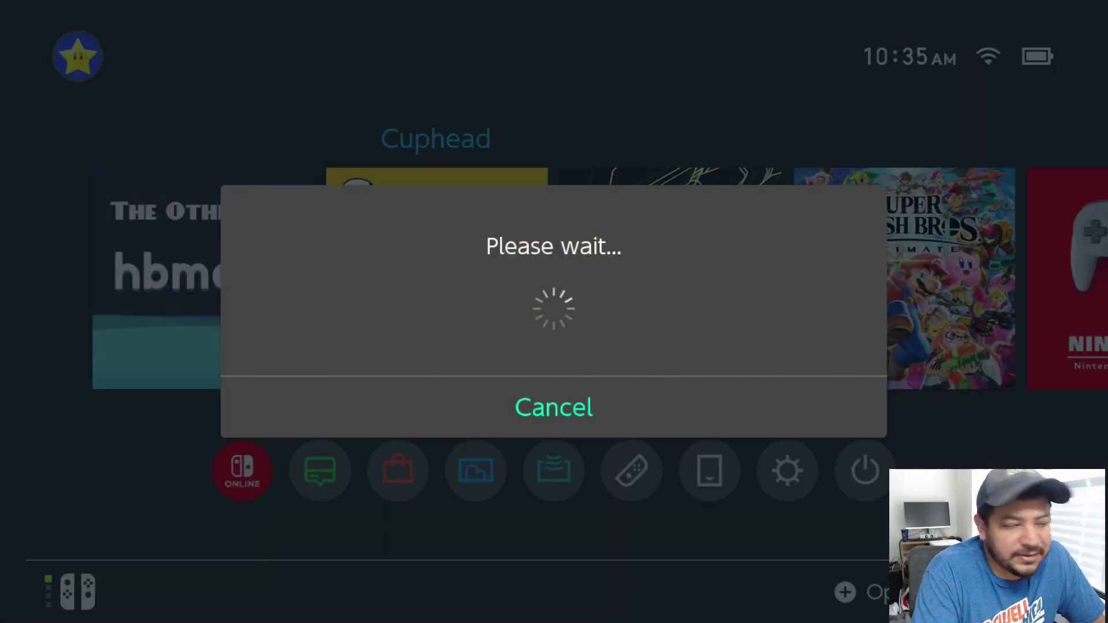
pyautogui.press('Escape')
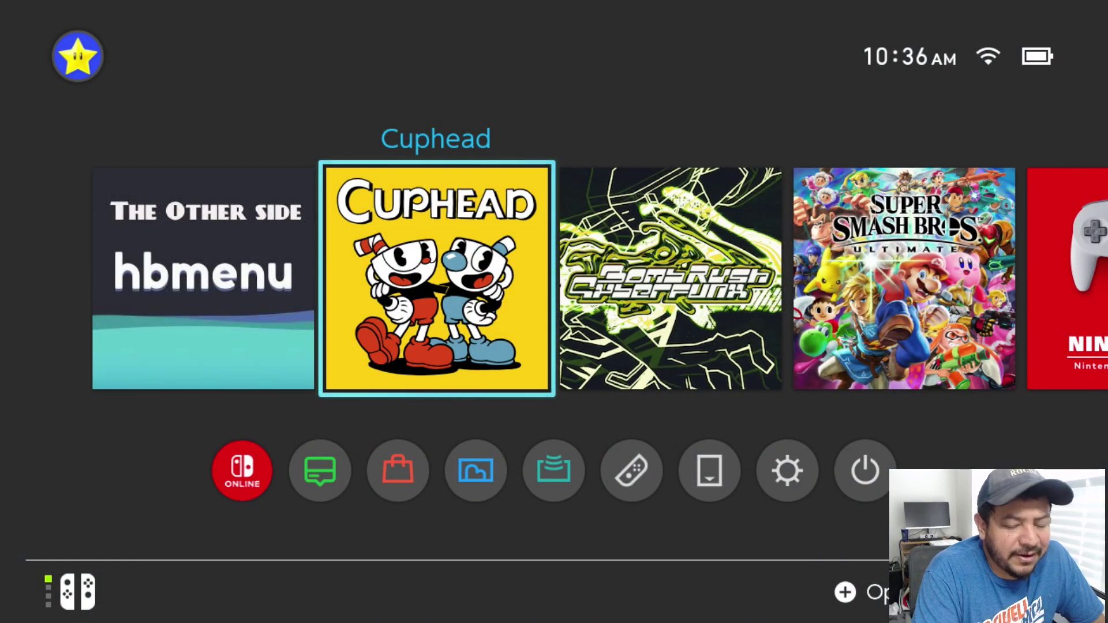
# Check the airplane mode option in power options, then try launching the hbmenu entry
pyautogui.press('XF86PowerOff')
pyautogui.press('Down')
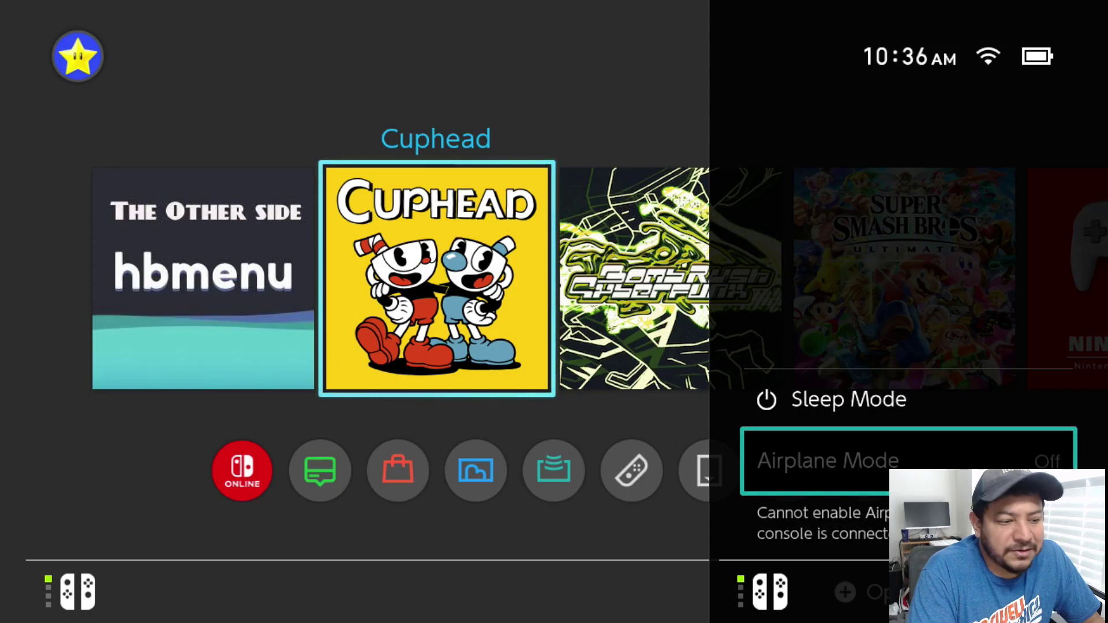
pyautogui.press('Escape')
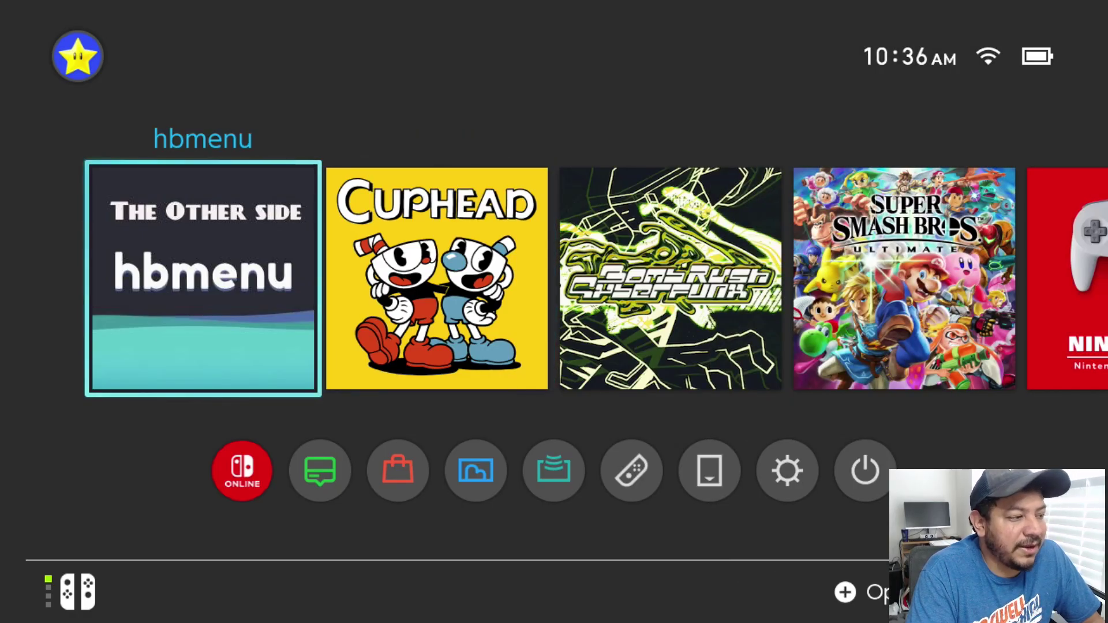
pyautogui.press('Return')
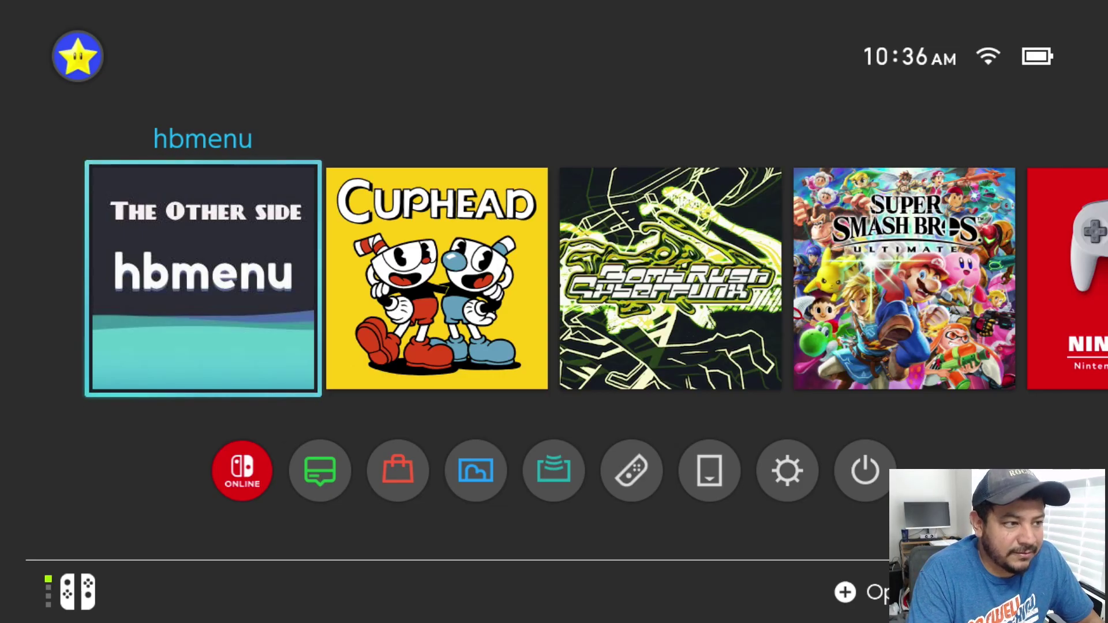
# Relaunch Cuphead with the profile and cancel it when it hangs on 'Please wait'
pyautogui.press('Right')
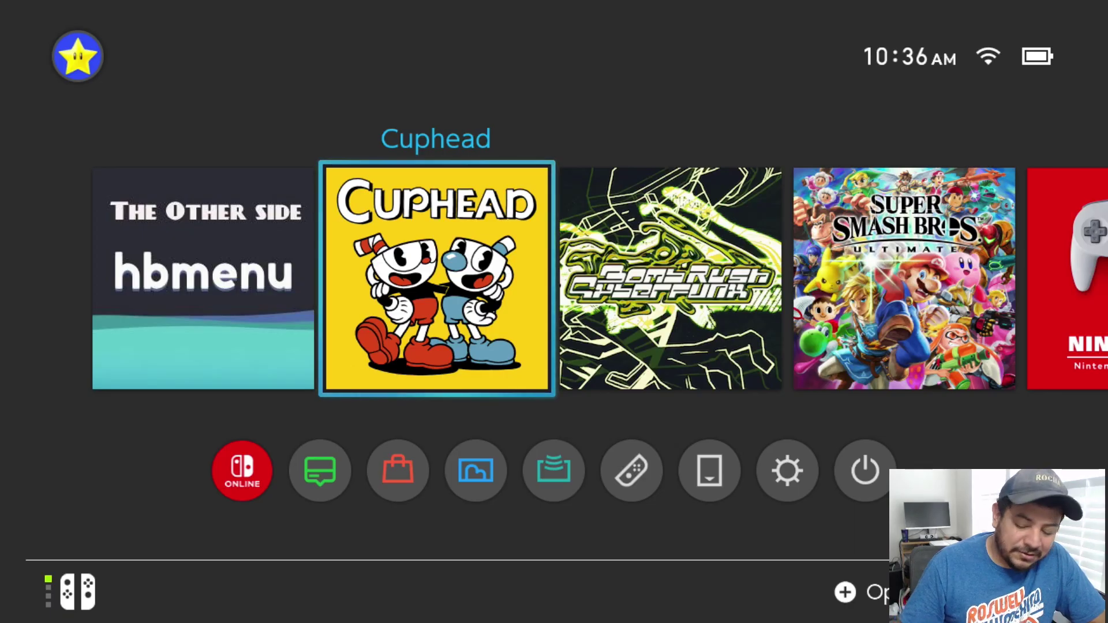
pyautogui.press('Return')
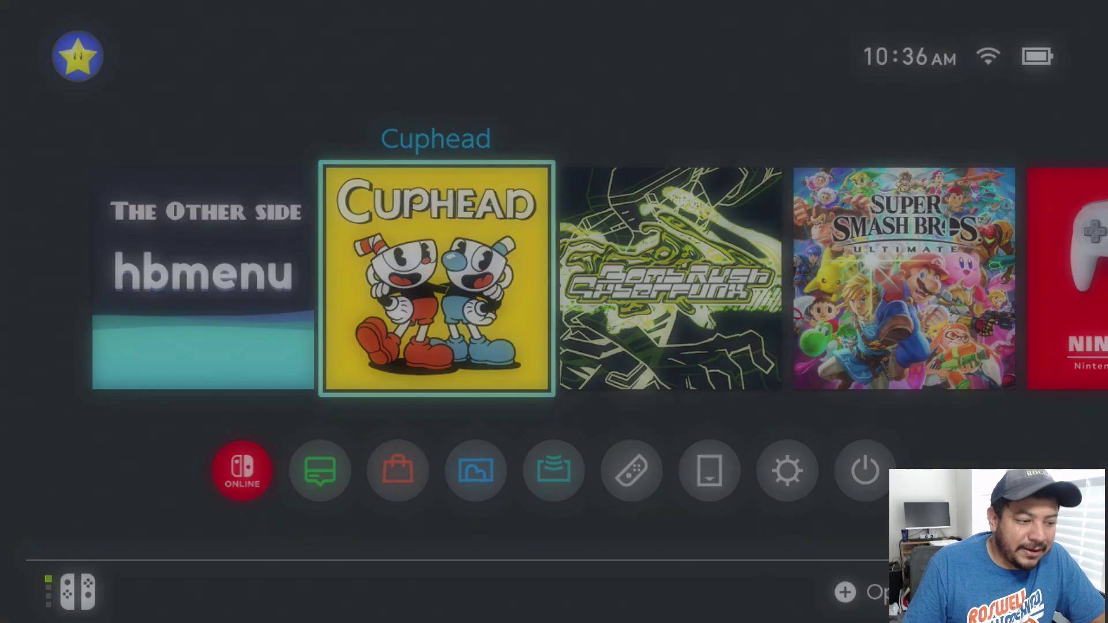
pyautogui.press('Return')
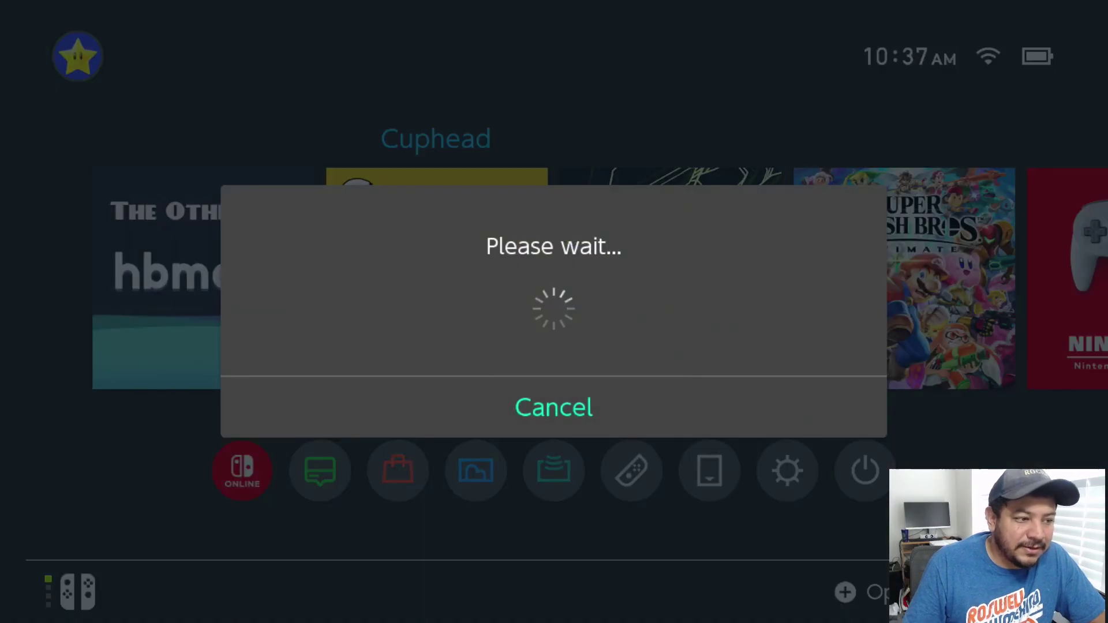
pyautogui.press('Return')
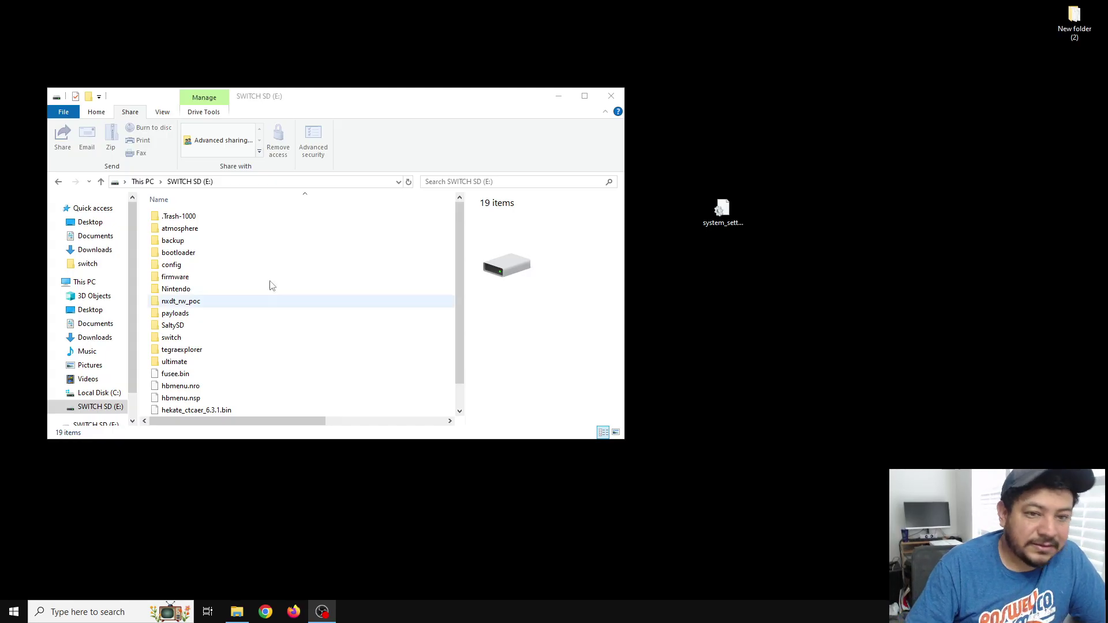
pyautogui.moveTo(348, 114); pyautogui.dragTo(343, 88)
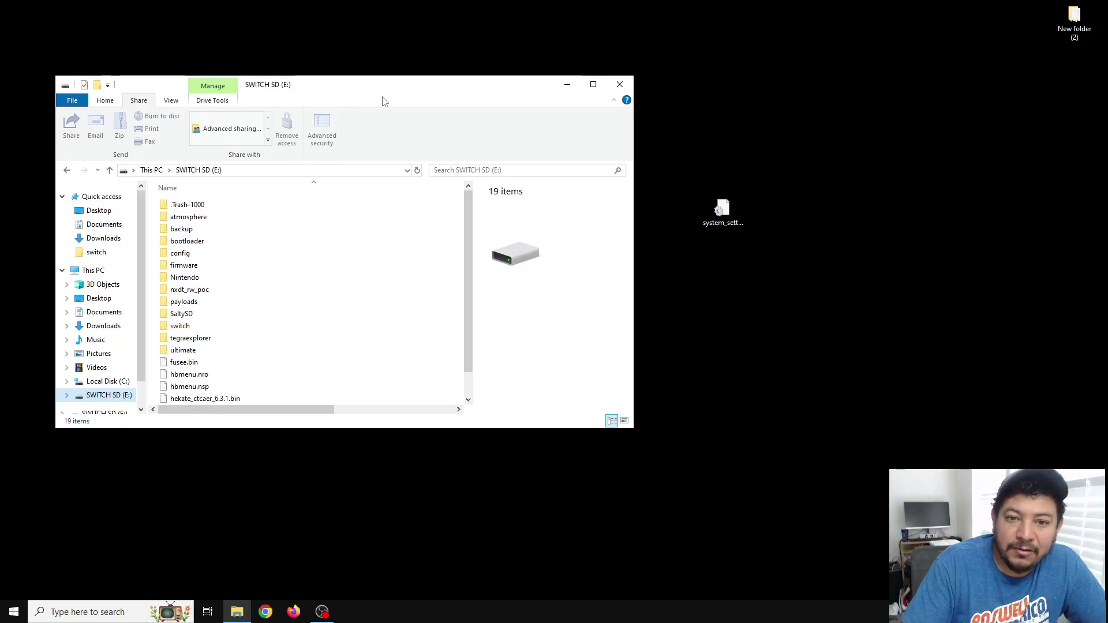
pyautogui.moveTo(344, 91); pyautogui.dragTo(337, 83)
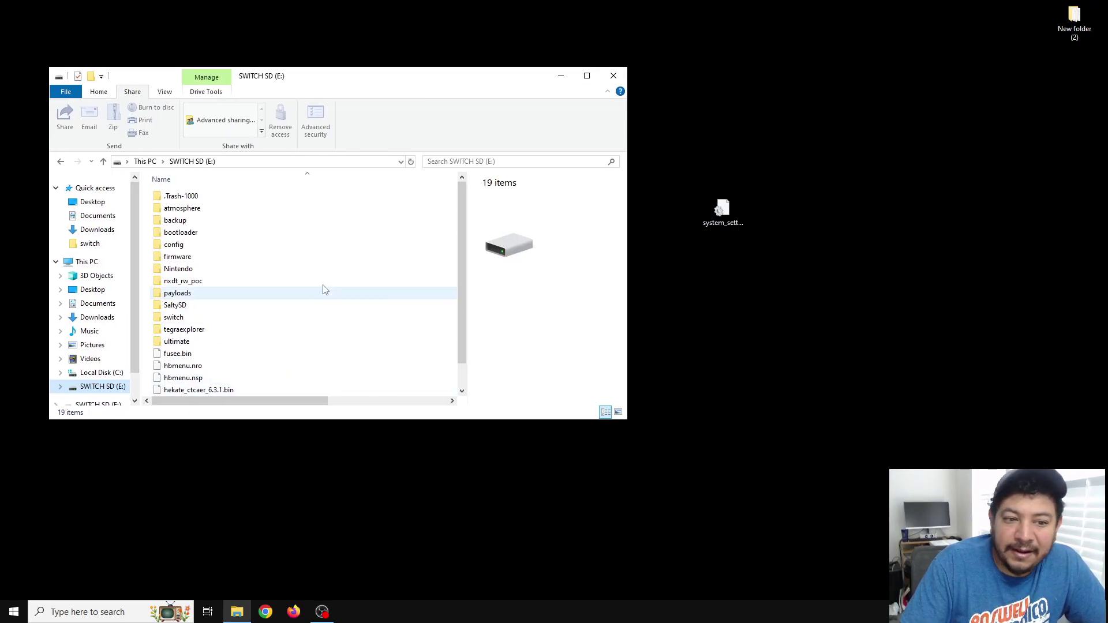
pyautogui.click(724, 223)
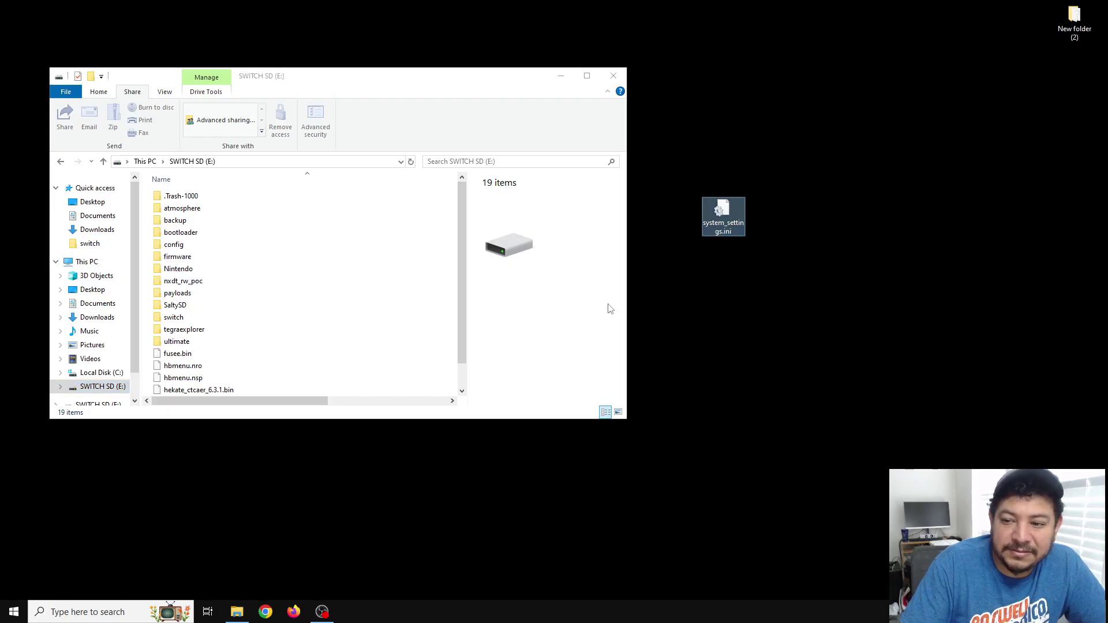
# Copy system_settings.ini from atmosphere\config_templates on the SWITCH SD card
pyautogui.doubleClick(181, 208)
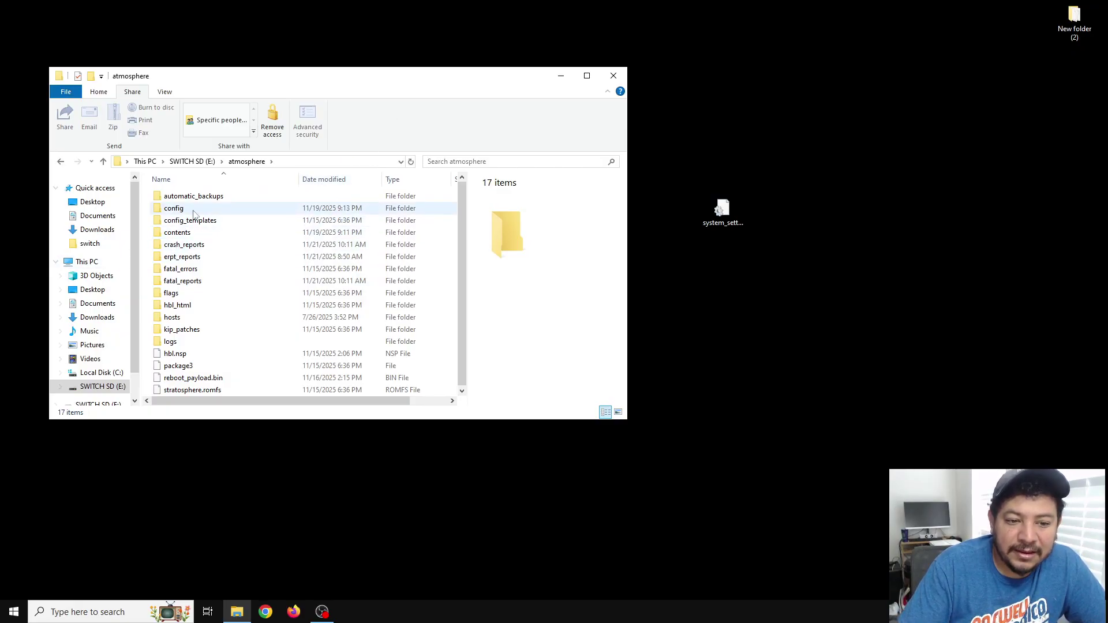
pyautogui.doubleClick(168, 211)
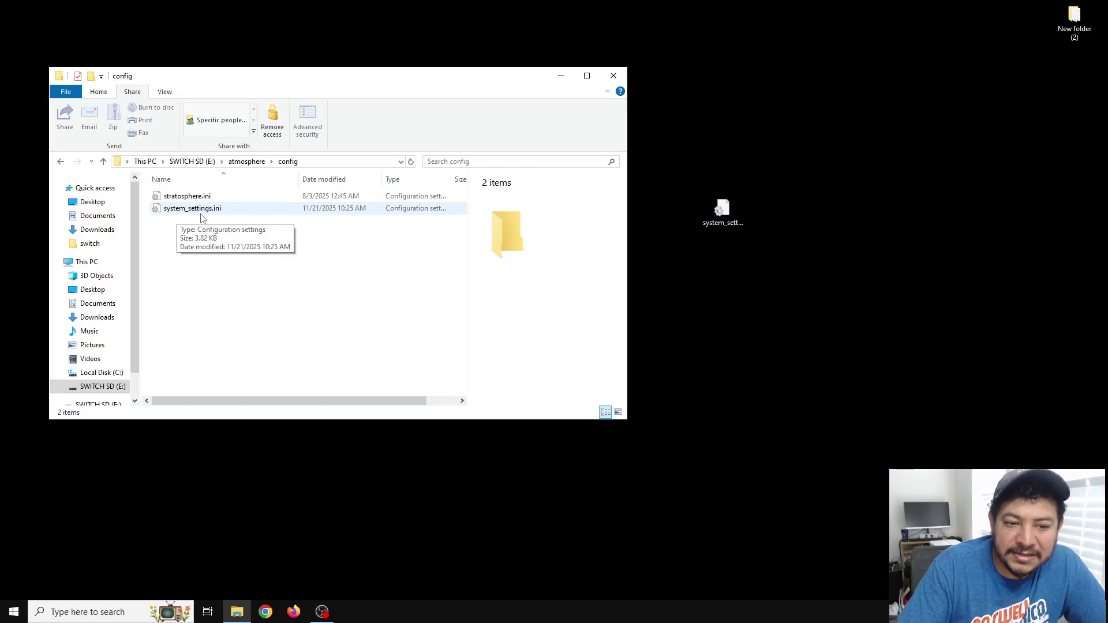
pyautogui.click(60, 162)
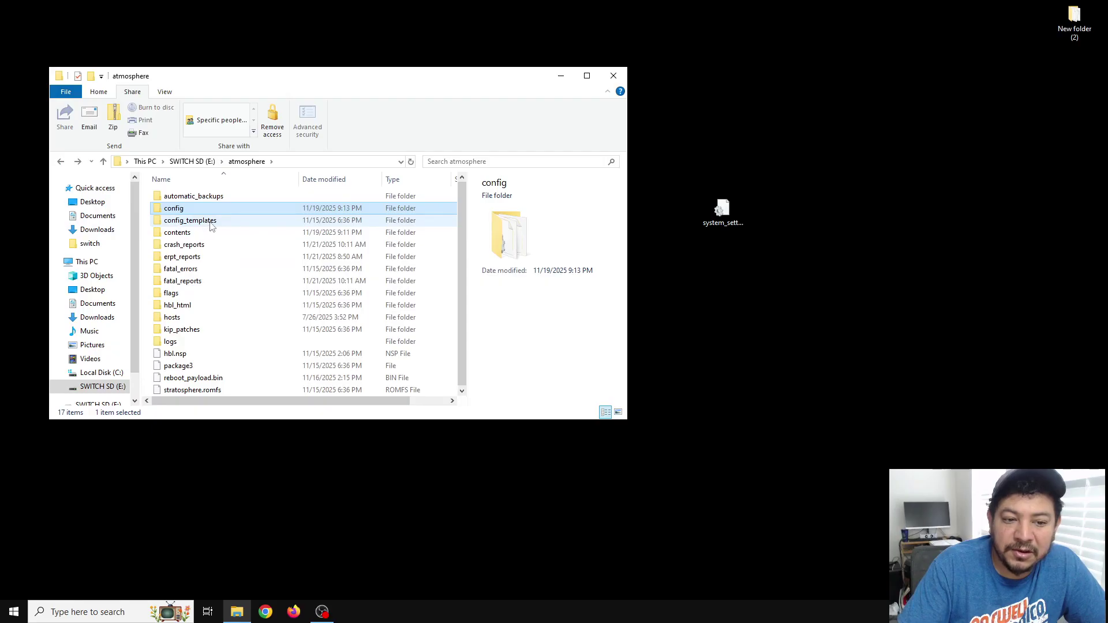
pyautogui.doubleClick(187, 224)
pyautogui.click(185, 234)
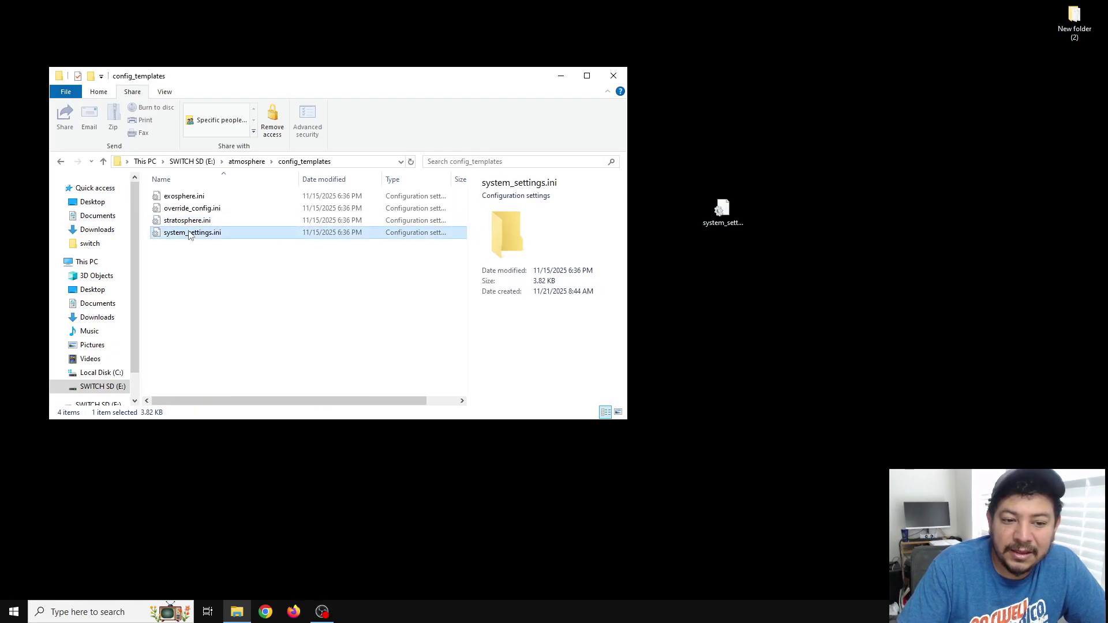
pyautogui.rightClick(179, 237)
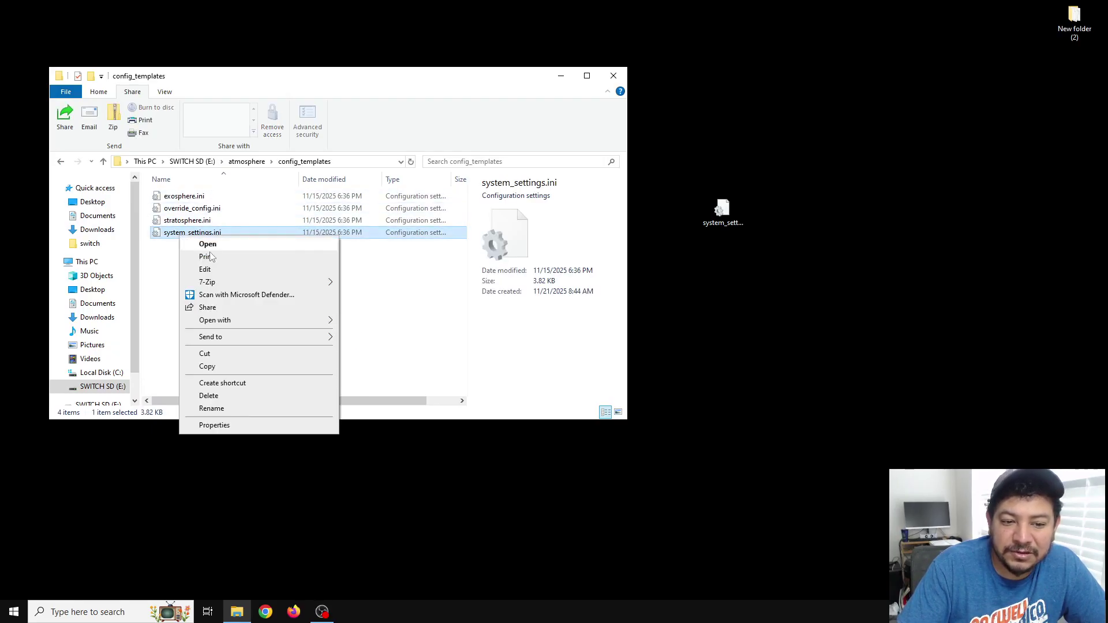
pyautogui.click(208, 367)
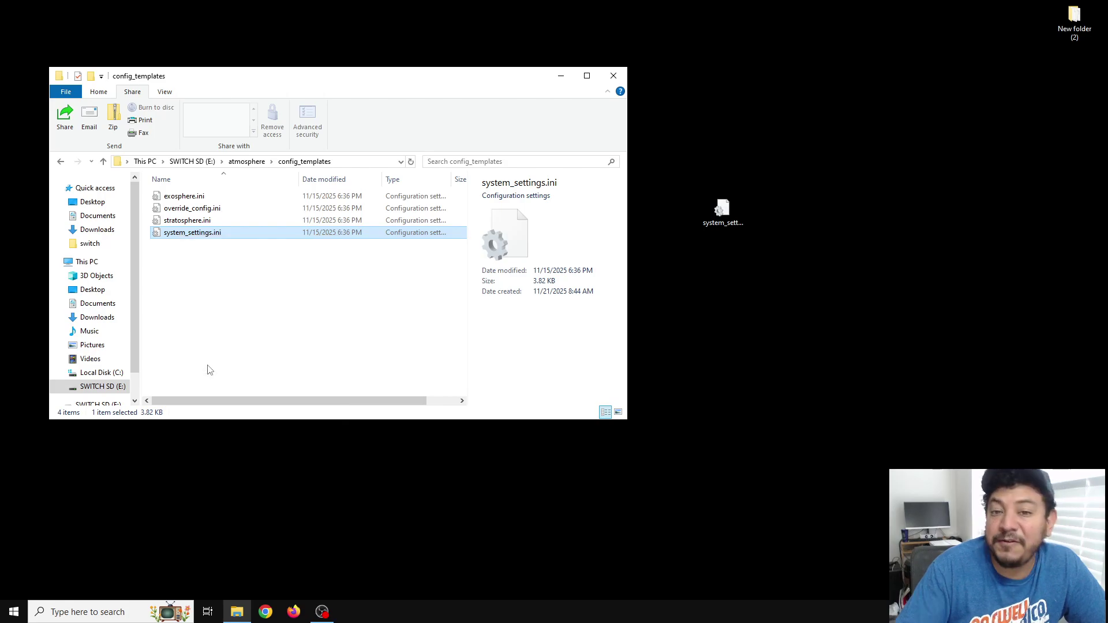
# Paste system_settings.ini into atmosphere\config, replacing the existing file
pyautogui.click(60, 162)
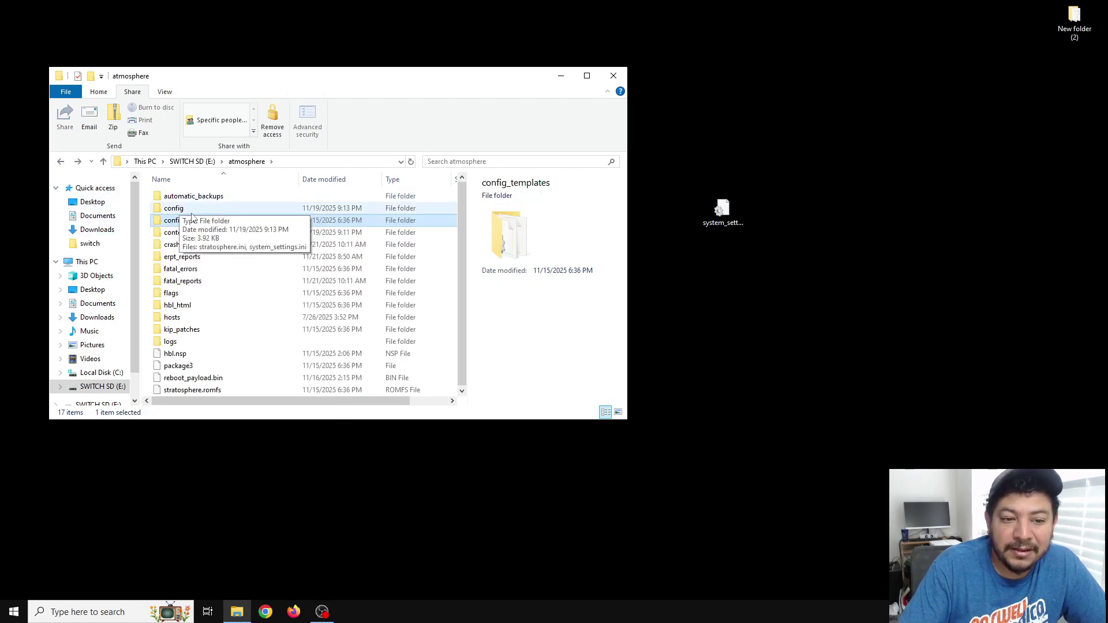
pyautogui.doubleClick(179, 208)
pyautogui.rightClick(217, 284)
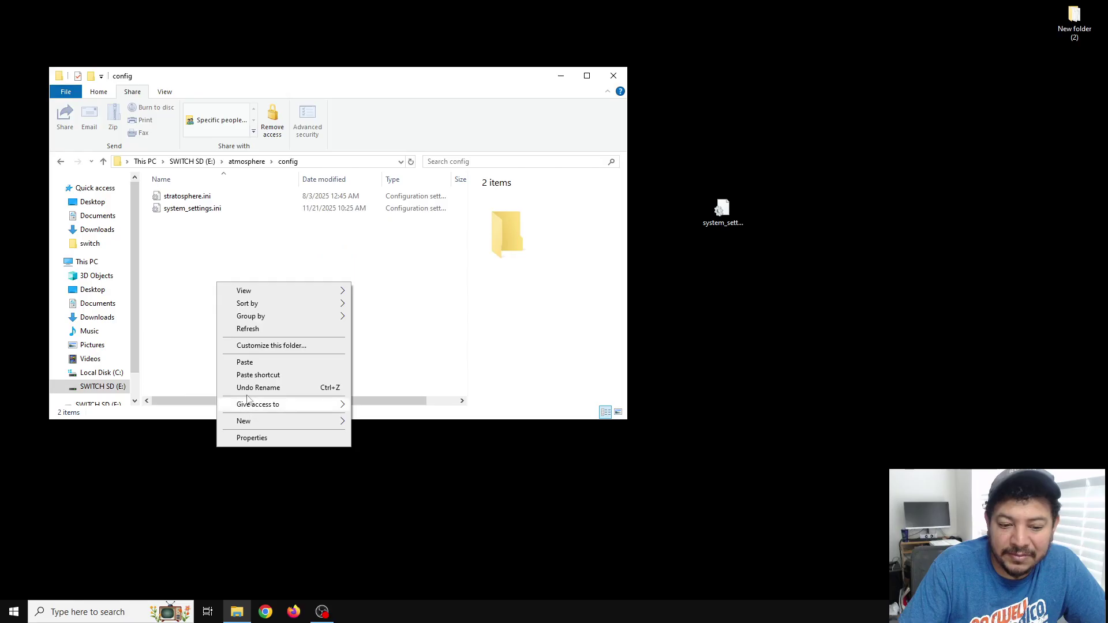
pyautogui.click(245, 362)
pyautogui.click(531, 226)
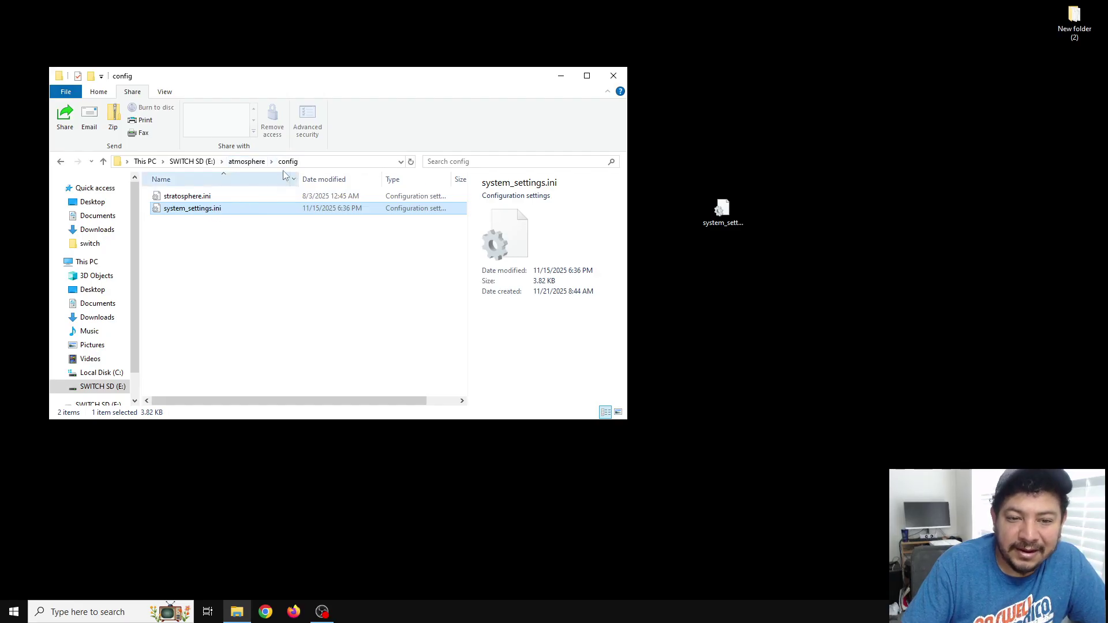
# Open the SD card's system_settings.ini in Notepad and scroll down to the [hbloader] section
pyautogui.doubleClick(186, 209)
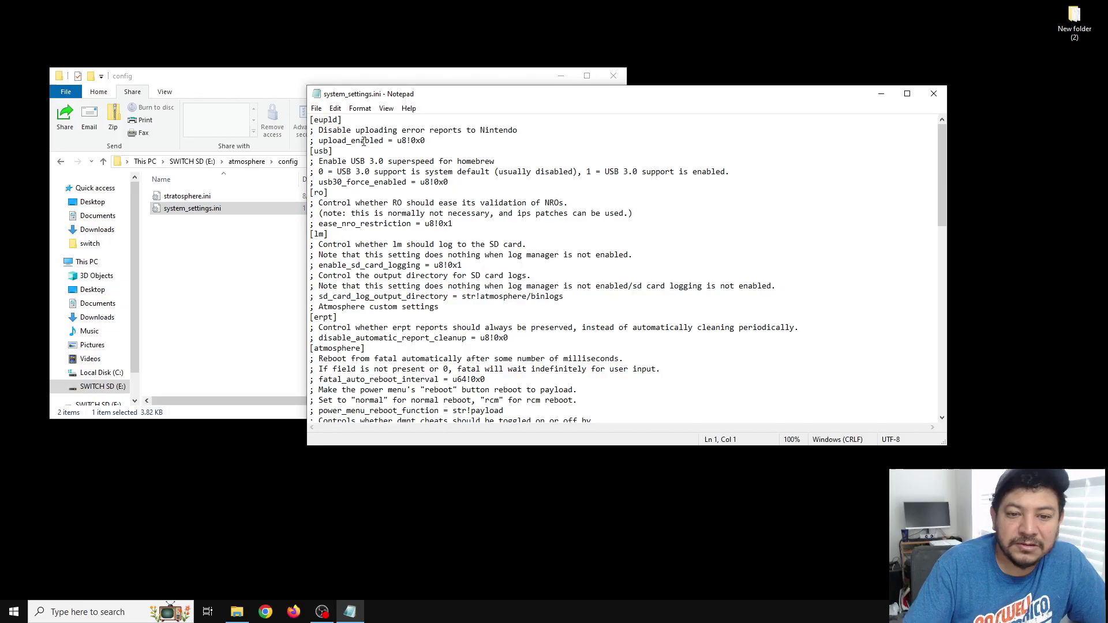
pyautogui.scroll(-6, 386, 140)
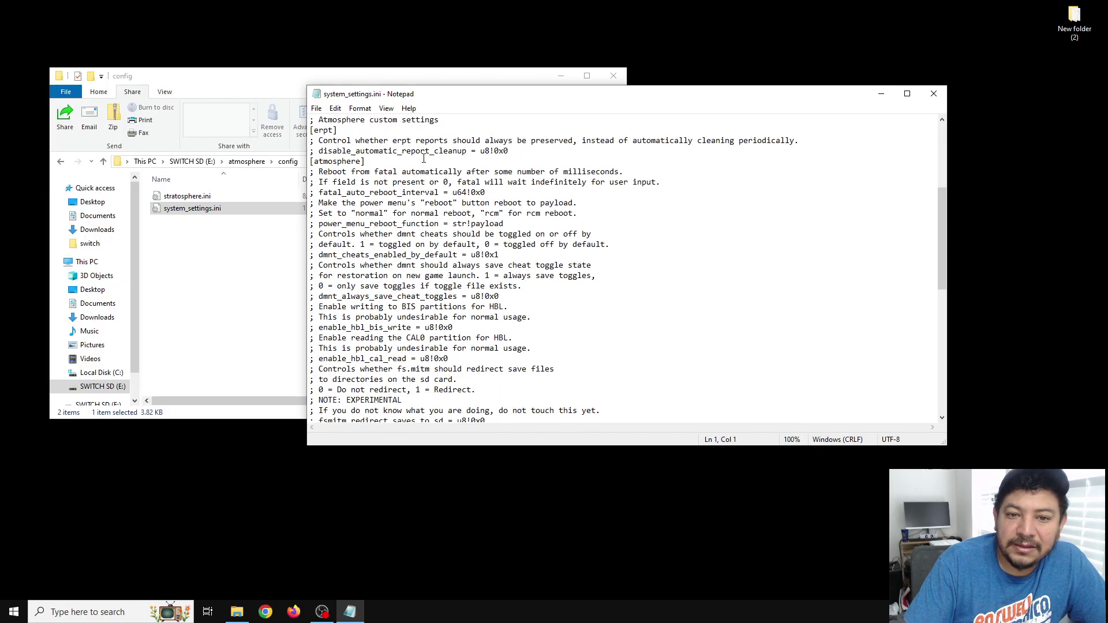
pyautogui.scroll(-5, 425, 157)
pyautogui.scroll(-7, 424, 157)
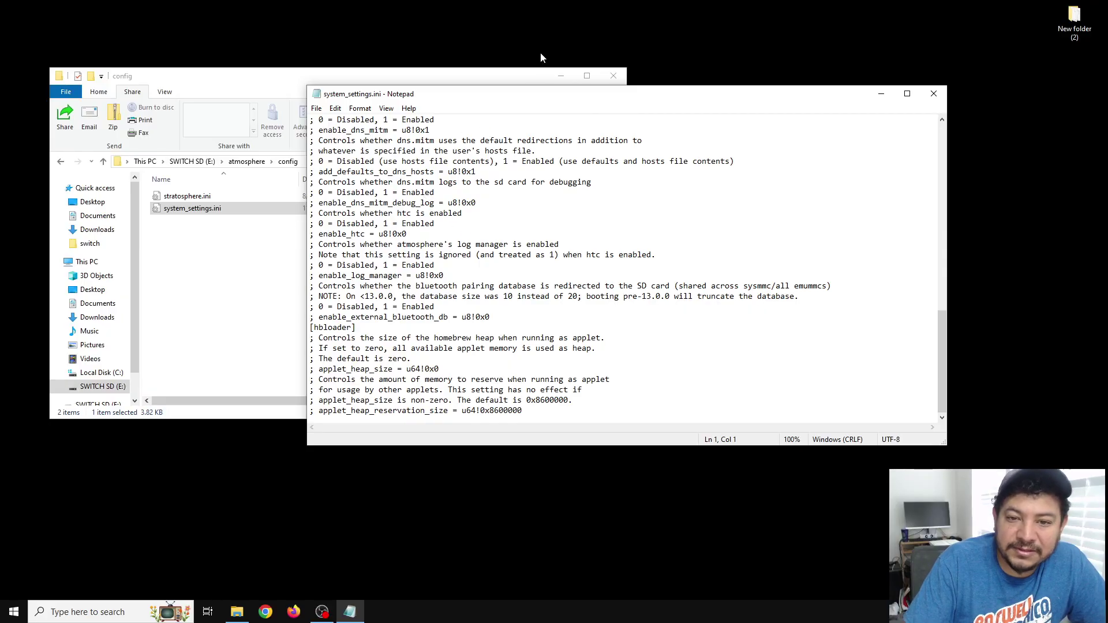
pyautogui.moveTo(581, 102); pyautogui.dragTo(428, 76)
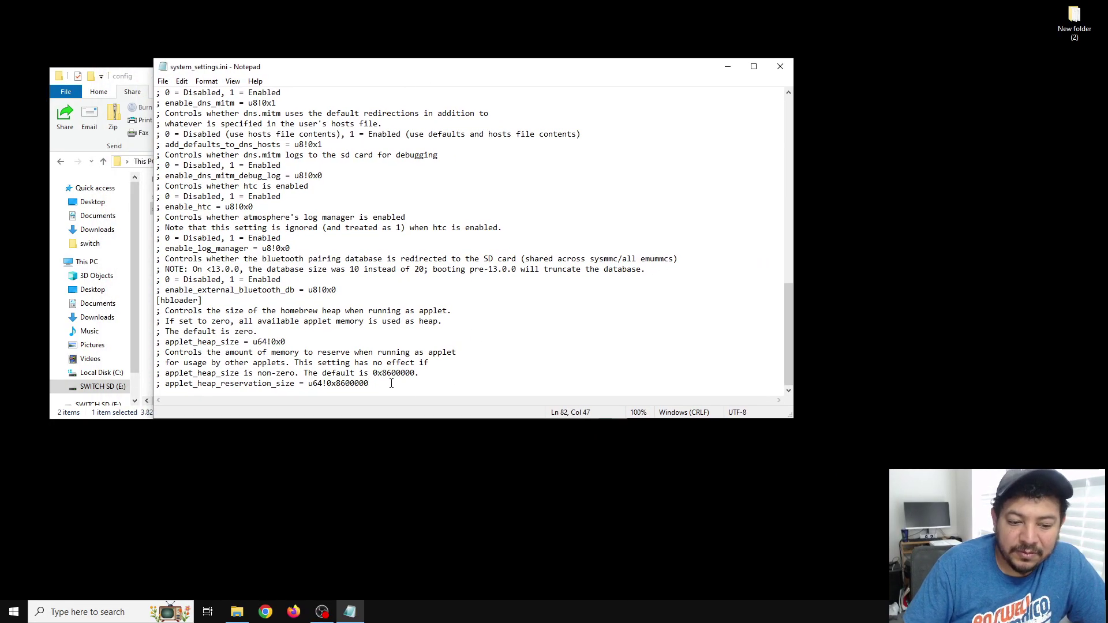
# Add a blank last line, then open the desktop system_settings.ini down to its [olsc] block
pyautogui.press('Return')
pyautogui.moveTo(607, 68); pyautogui.dragTo(892, 67)
pyautogui.doubleClick(710, 217)
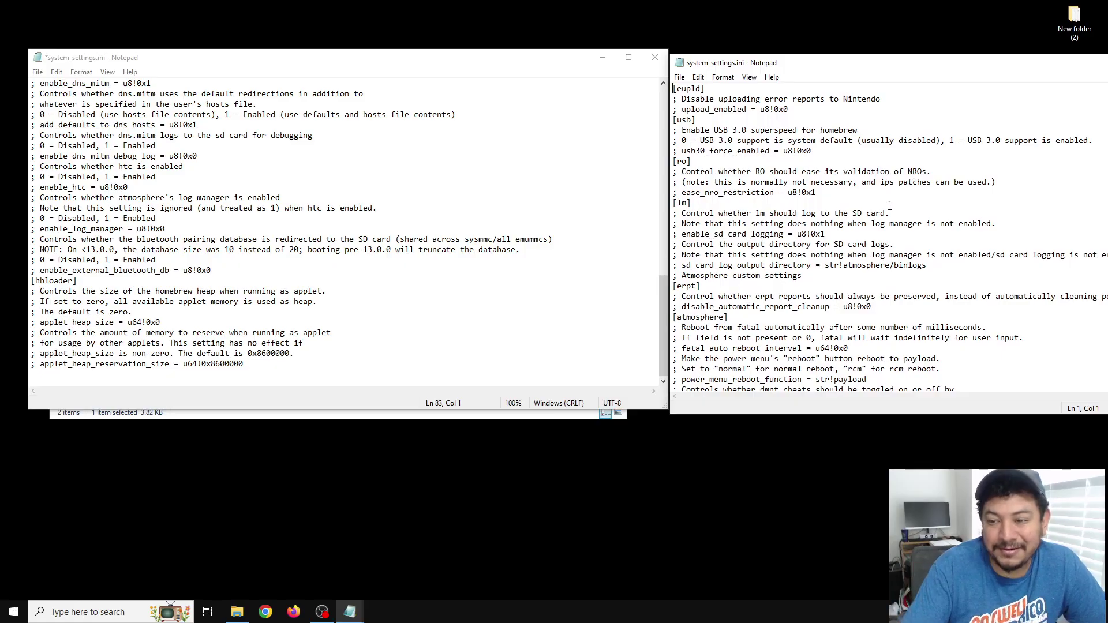
pyautogui.scroll(-15, 848, 243)
pyautogui.scroll(-3, 845, 285)
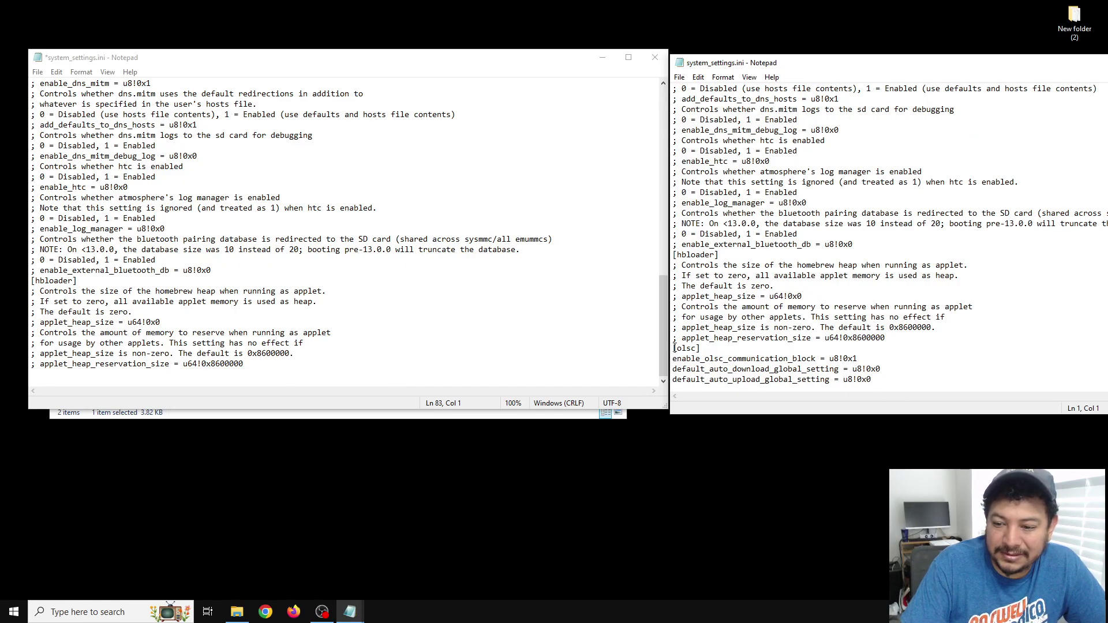
# Copy the [olsc] block from the desktop file and paste it at line 83 of the SD file
pyautogui.moveTo(673, 348); pyautogui.dragTo(884, 377)
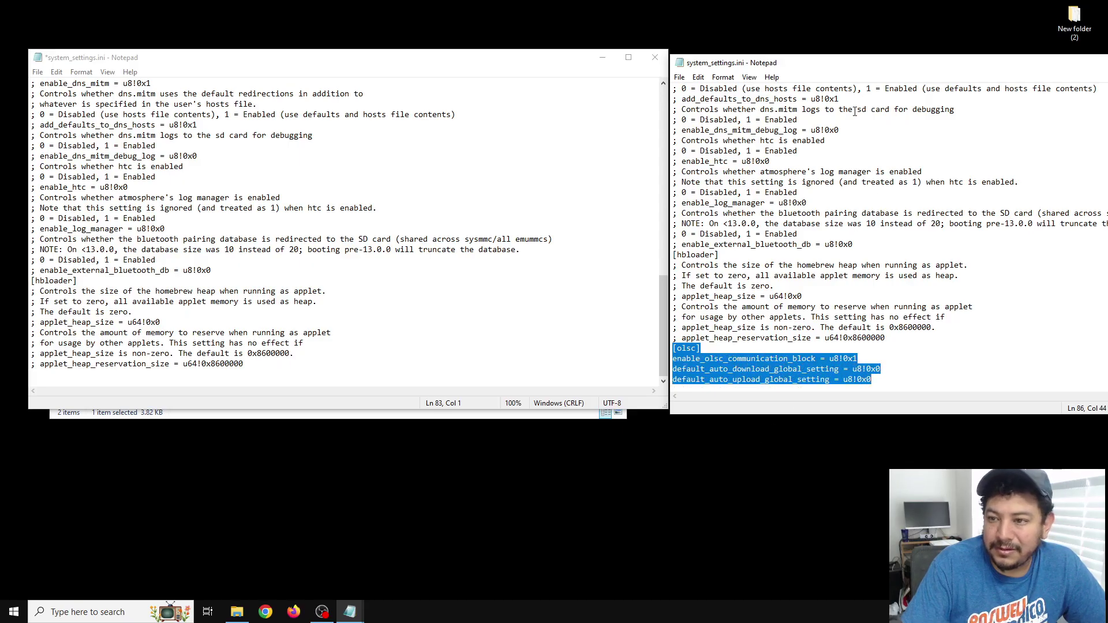
pyautogui.rightClick(720, 370)
pyautogui.click(743, 406)
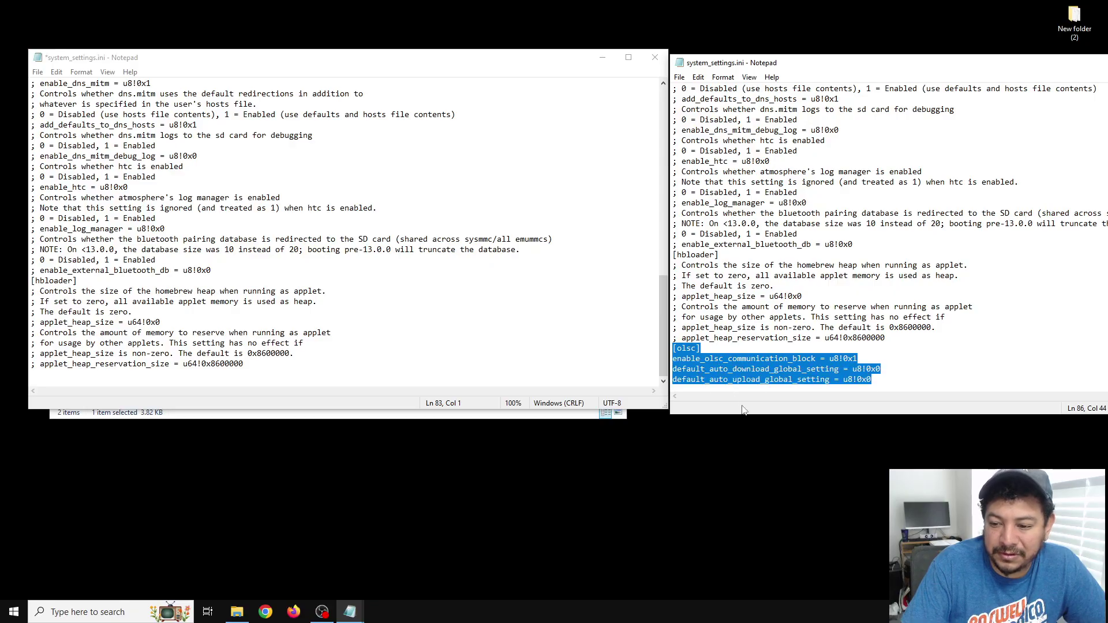
pyautogui.click(138, 378)
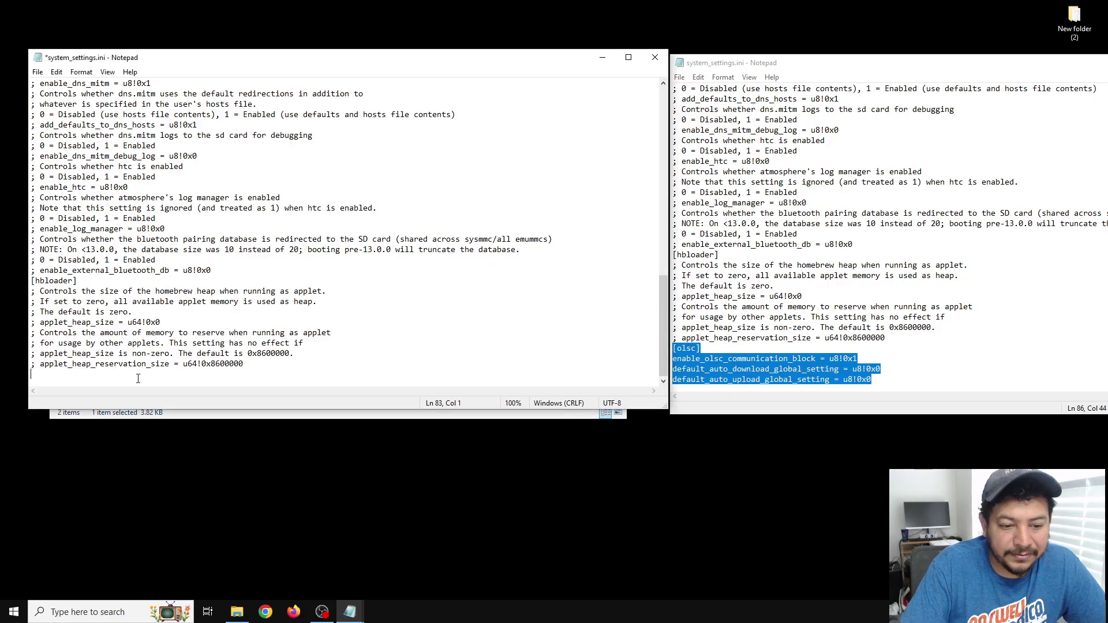
pyautogui.rightClick(80, 379)
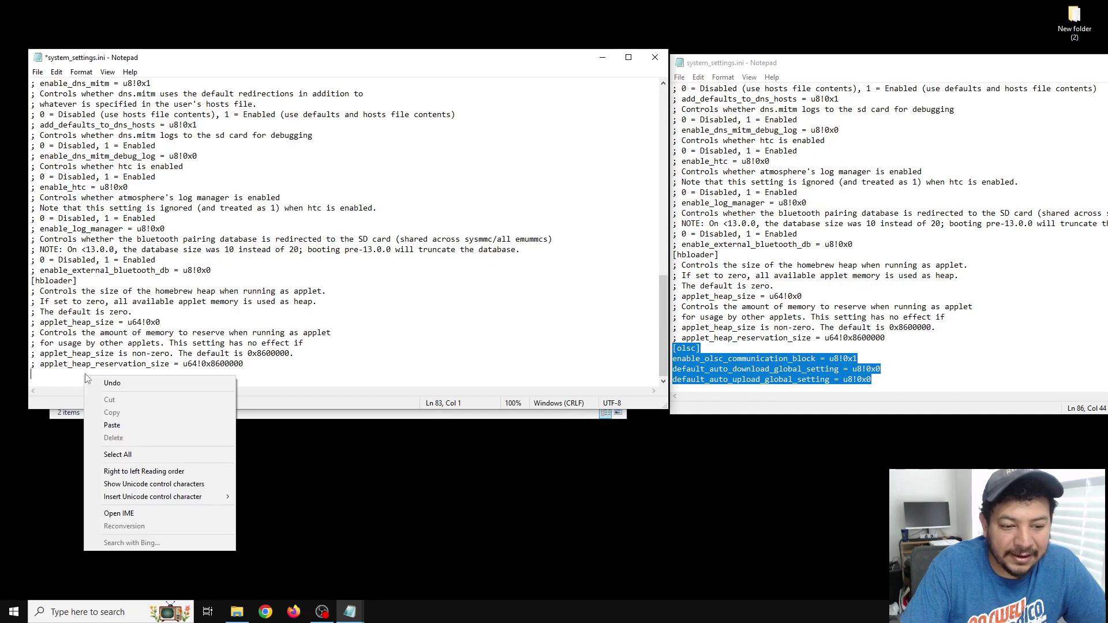
pyautogui.click(137, 426)
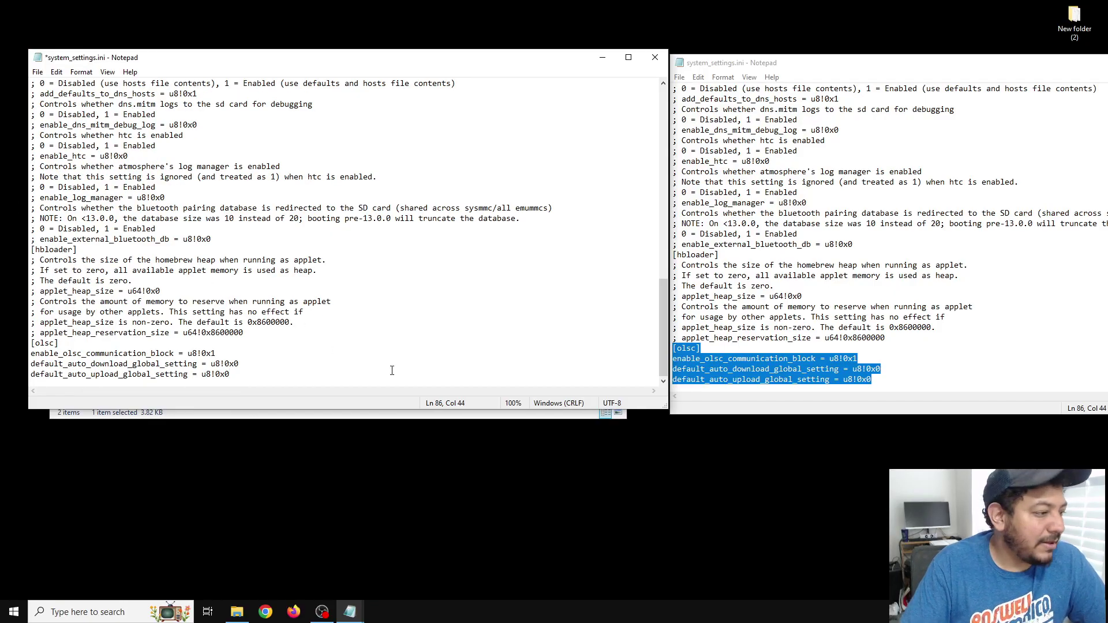
# Enlarge and reposition the SD file's window to review the pasted [olsc] lines
pyautogui.moveTo(666, 407); pyautogui.dragTo(789, 489)
pyautogui.moveTo(466, 62); pyautogui.dragTo(543, 38)
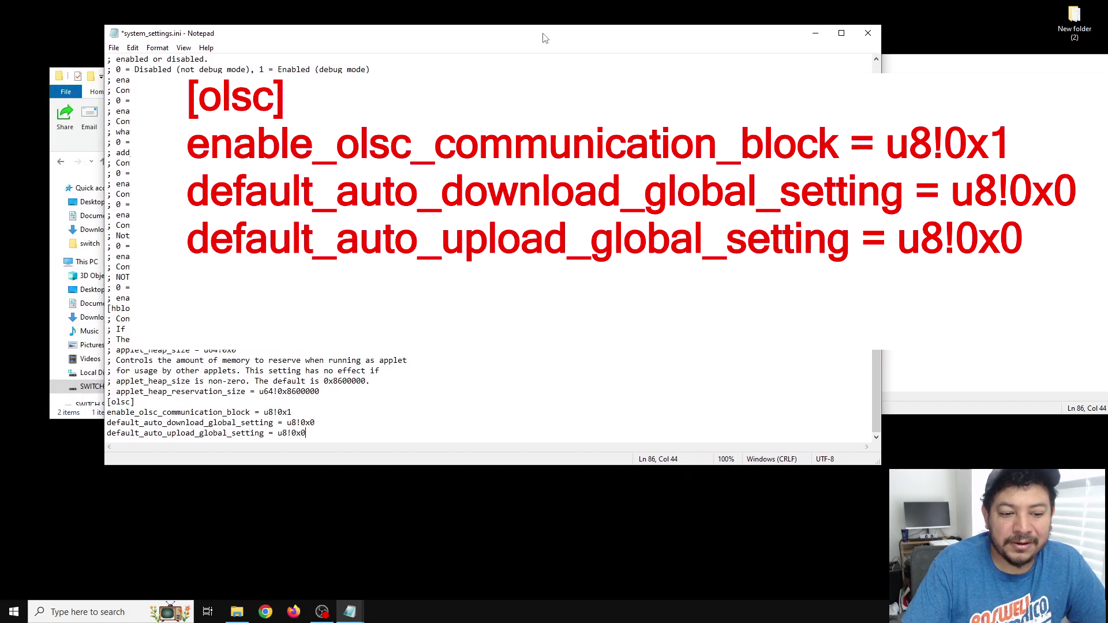
pyautogui.moveTo(296, 433); pyautogui.dragTo(107, 403)
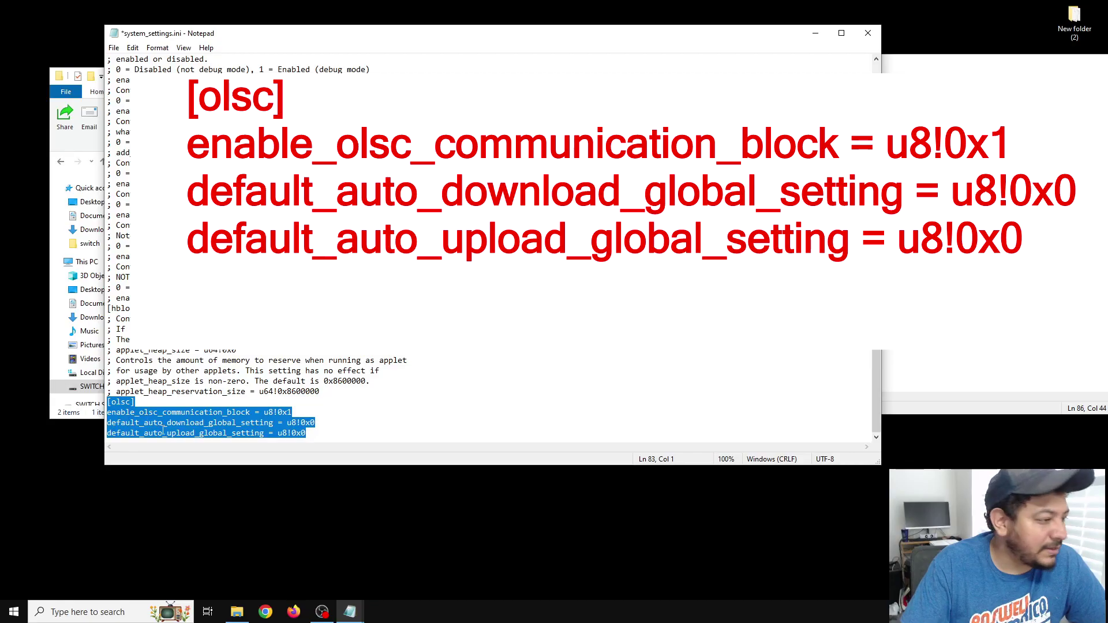
pyautogui.click(163, 432)
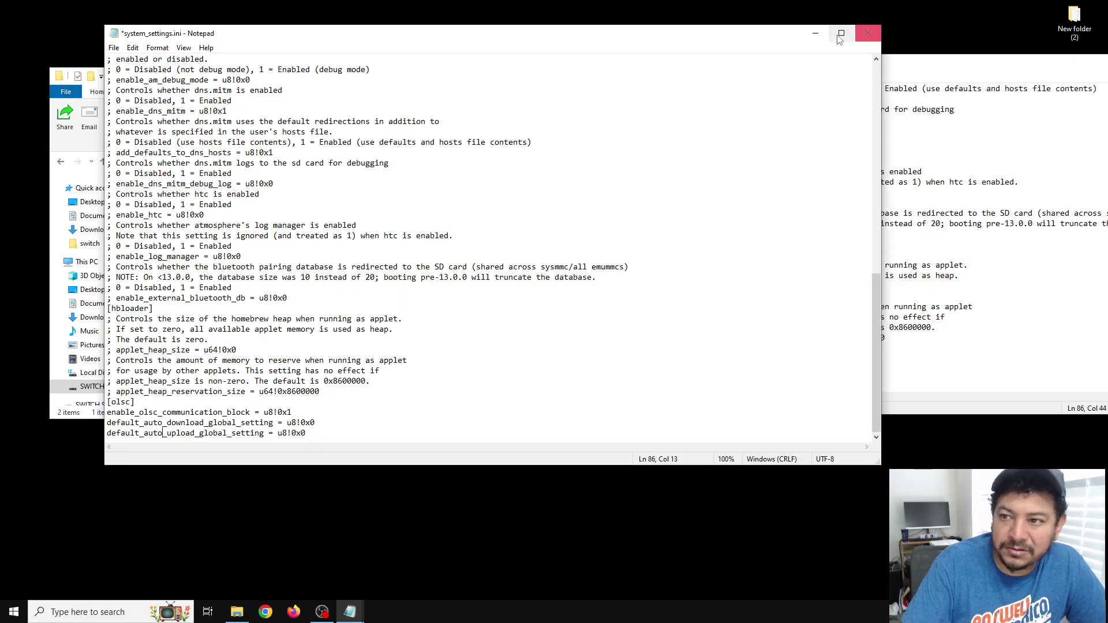
# Save the edited system_settings.ini and close Notepad
pyautogui.click(114, 48)
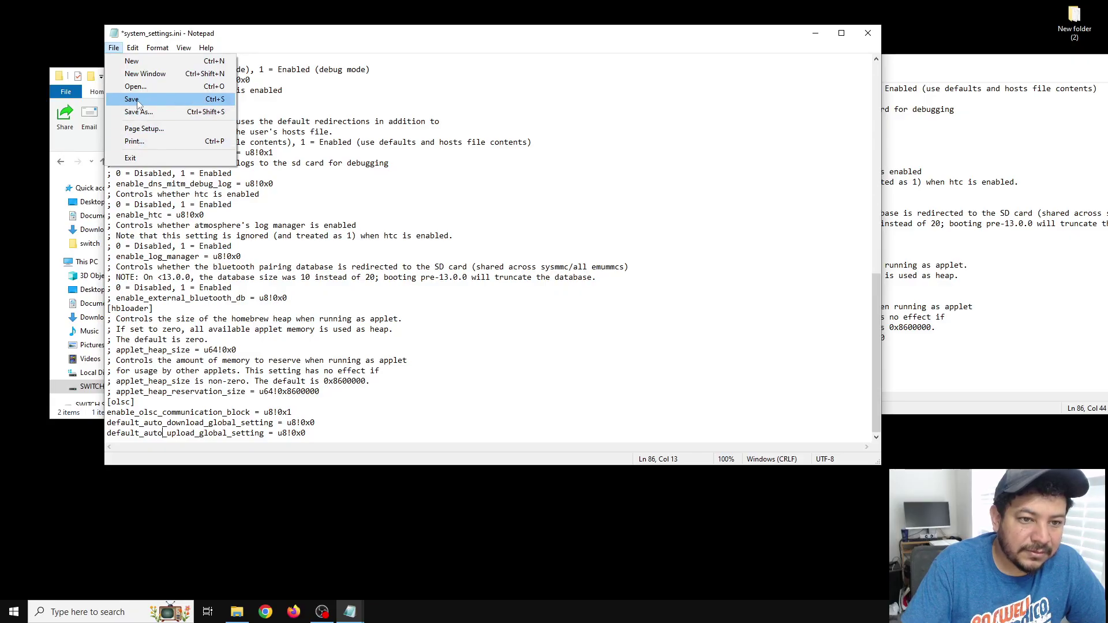
pyautogui.click(139, 100)
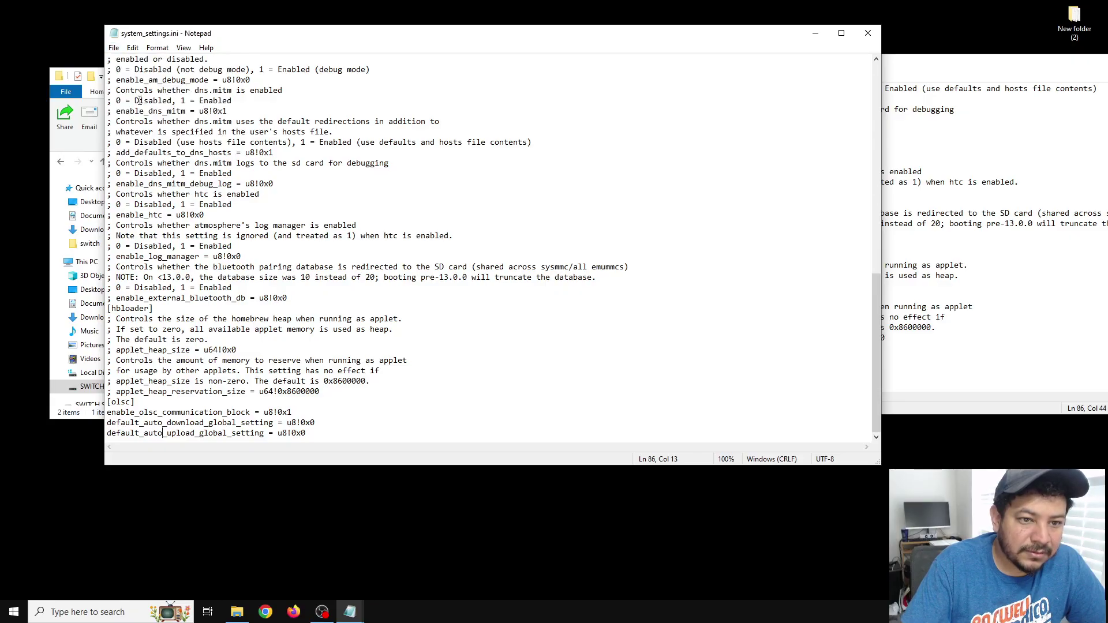
pyautogui.click(868, 33)
# Safely eject the SWITCH SD (E:) drive from File Explorer
pyautogui.click(104, 388)
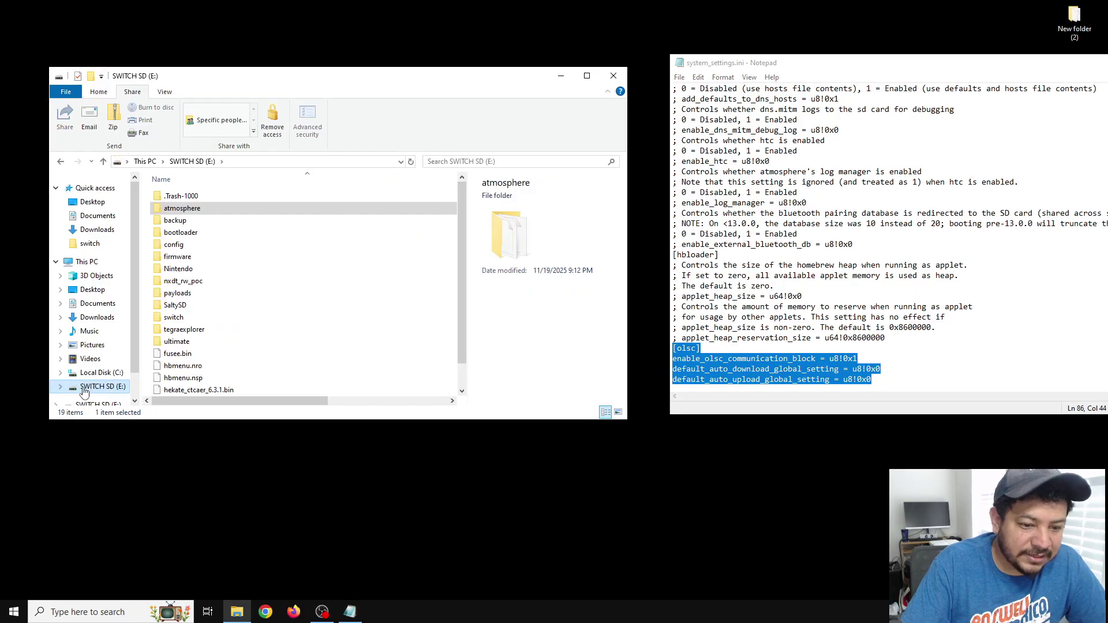
pyautogui.rightClick(96, 395)
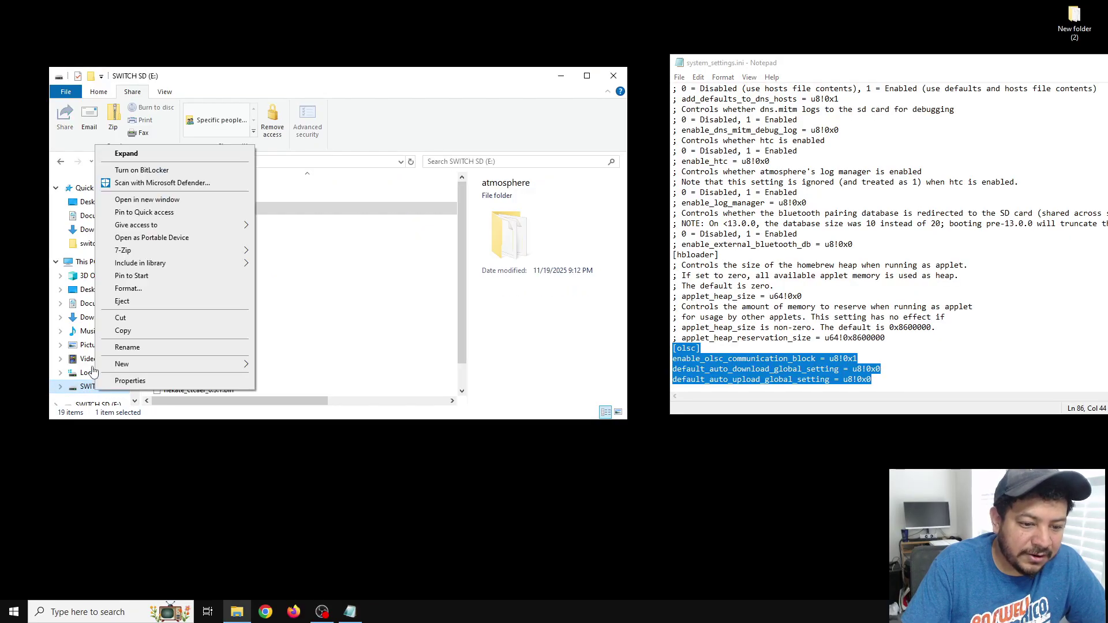
pyautogui.click(127, 305)
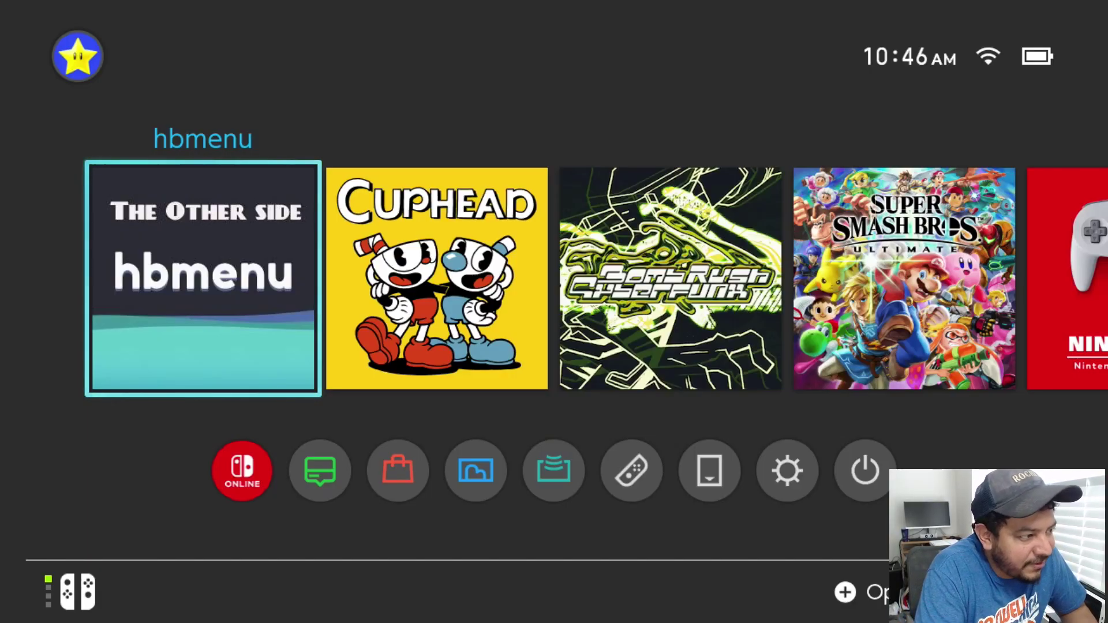
# Launch hbmenu, return Home, and start Cuphead, confirming hbmenu's closure
pyautogui.press('Right')
pyautogui.press('Left')
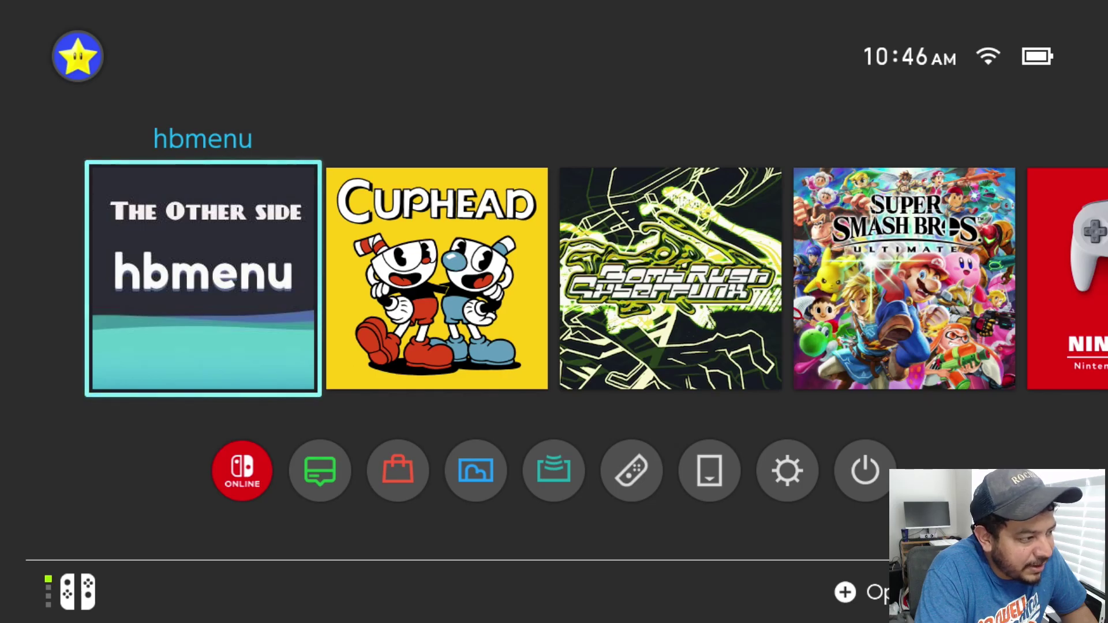
pyautogui.press('Return')
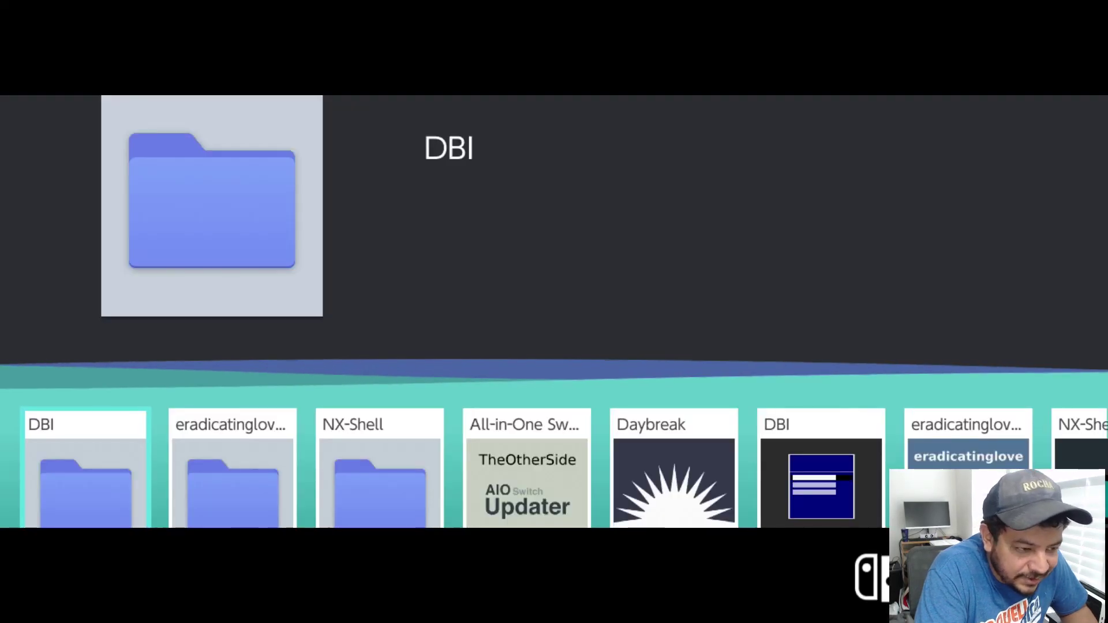
pyautogui.press('Home')
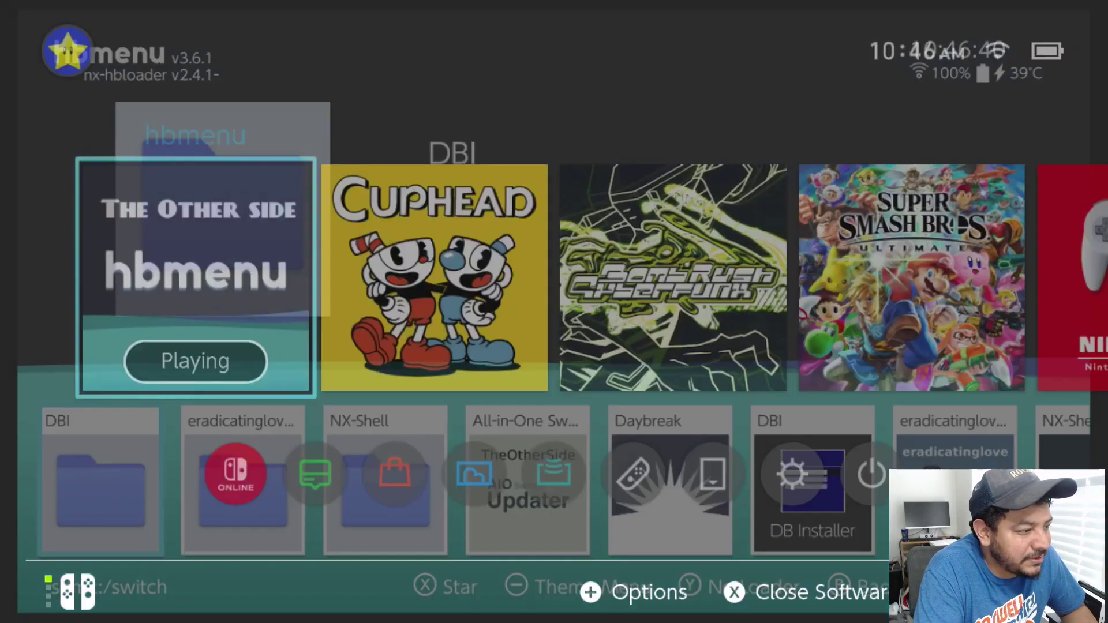
pyautogui.press('Right')
pyautogui.press('Return')
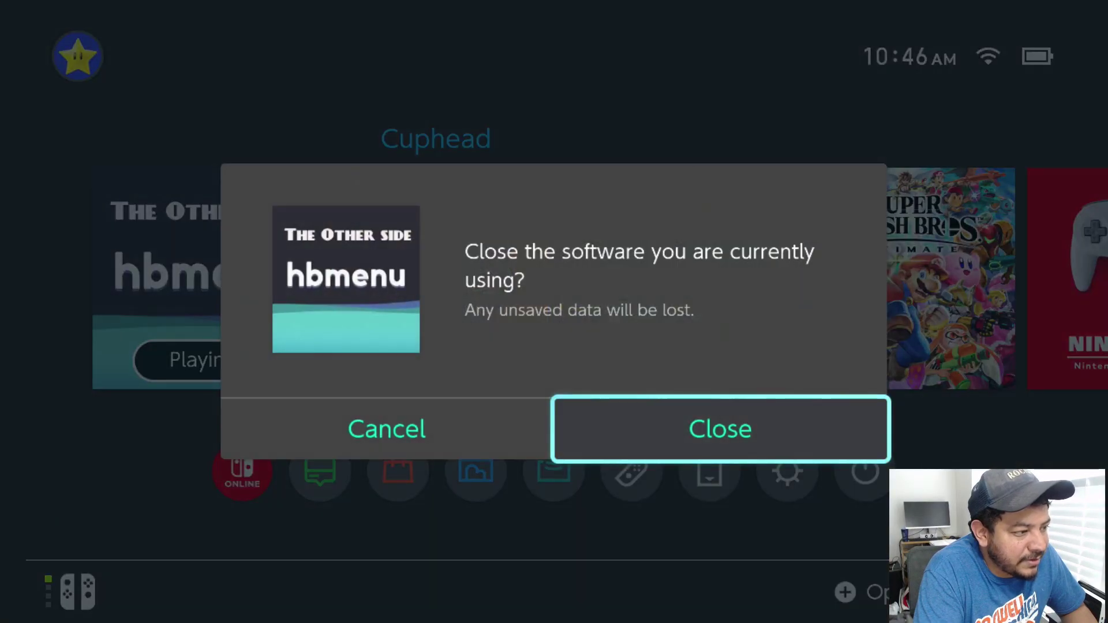
pyautogui.press('Return')
pyautogui.press('Return')
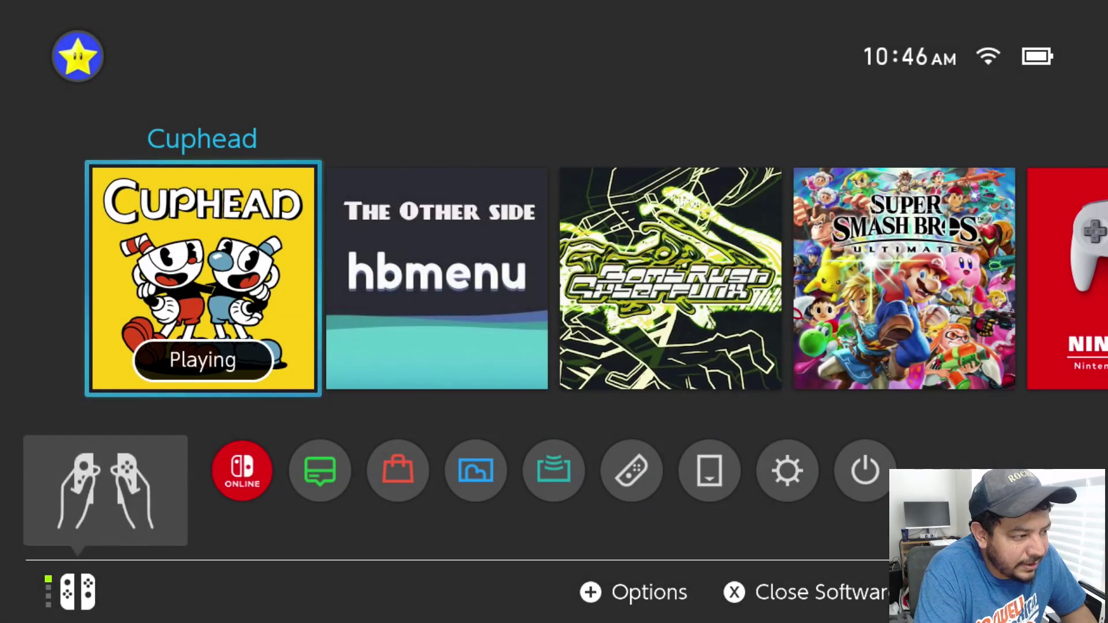
# Close Cuphead and open System Settings from the Home Menu shortcuts
pyautogui.press('x')
pyautogui.press('Return')
pyautogui.press('Down')
pyautogui.press('Right')
pyautogui.press('Right')
pyautogui.press('Right')
pyautogui.press('Right')
pyautogui.press('Right')
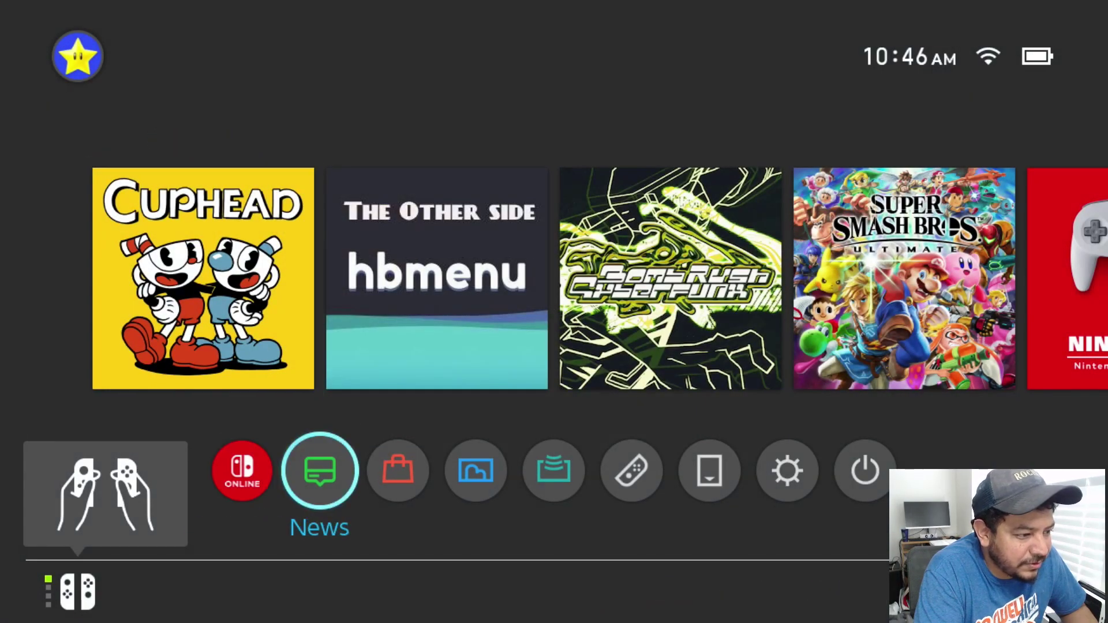
pyautogui.press('Right')
pyautogui.press('Right')
pyautogui.press('Return')
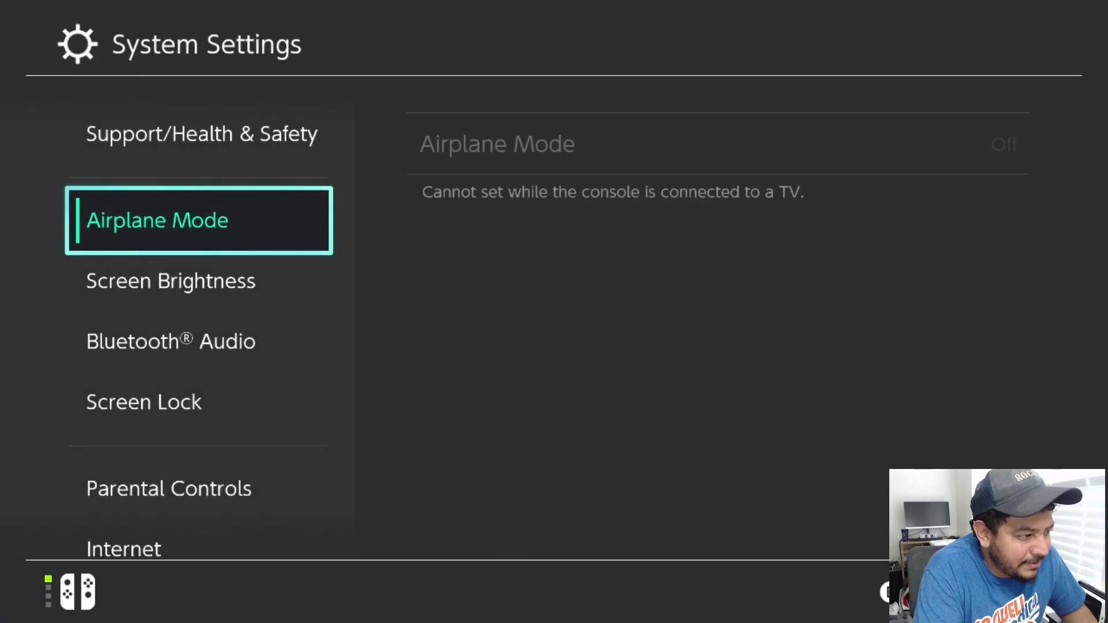
# Go to the System page showing version 21.0.0|AMS 1.10.0
pyautogui.press('Down')
pyautogui.press('Down')
pyautogui.press('Down')
pyautogui.press('Down')
pyautogui.press('Down')
pyautogui.press('Down')
pyautogui.press('Down')
pyautogui.press('Down')
pyautogui.press('Down')
pyautogui.press('Down')
pyautogui.press('Down')
pyautogui.press('Down')
pyautogui.press('Down')
pyautogui.press('Down')
pyautogui.press('Down')
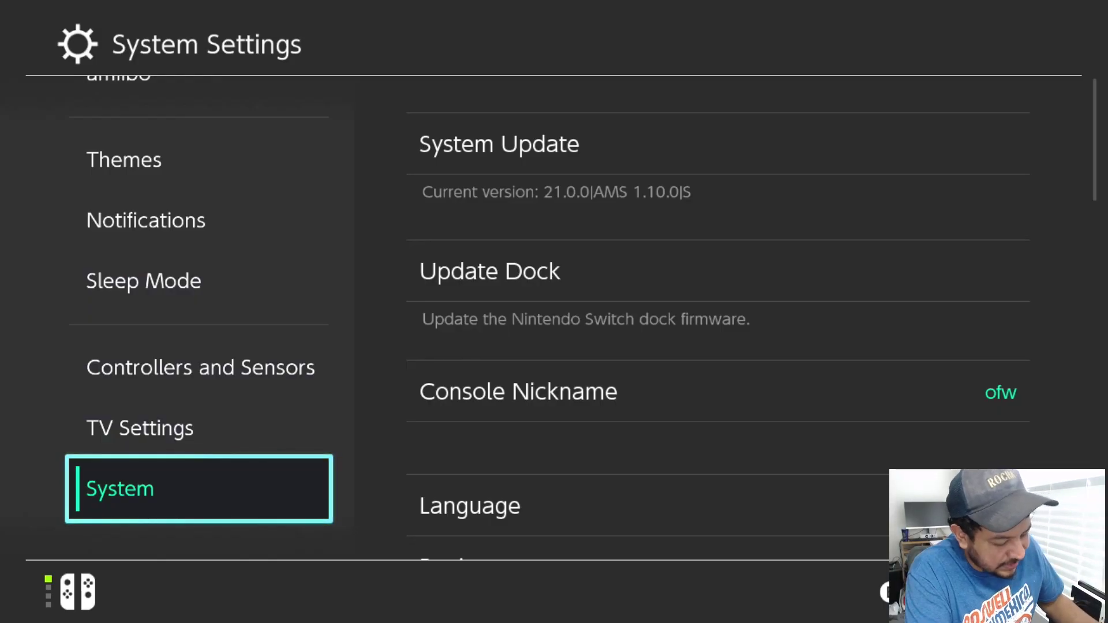
pyautogui.press('Up')
pyautogui.press('Up')
pyautogui.press('Up')
pyautogui.press('Up')
pyautogui.press('Up')
pyautogui.press('Up')
pyautogui.press('Up')
pyautogui.press('Up')
pyautogui.press('Up')
pyautogui.press('Up')
pyautogui.press('Up')
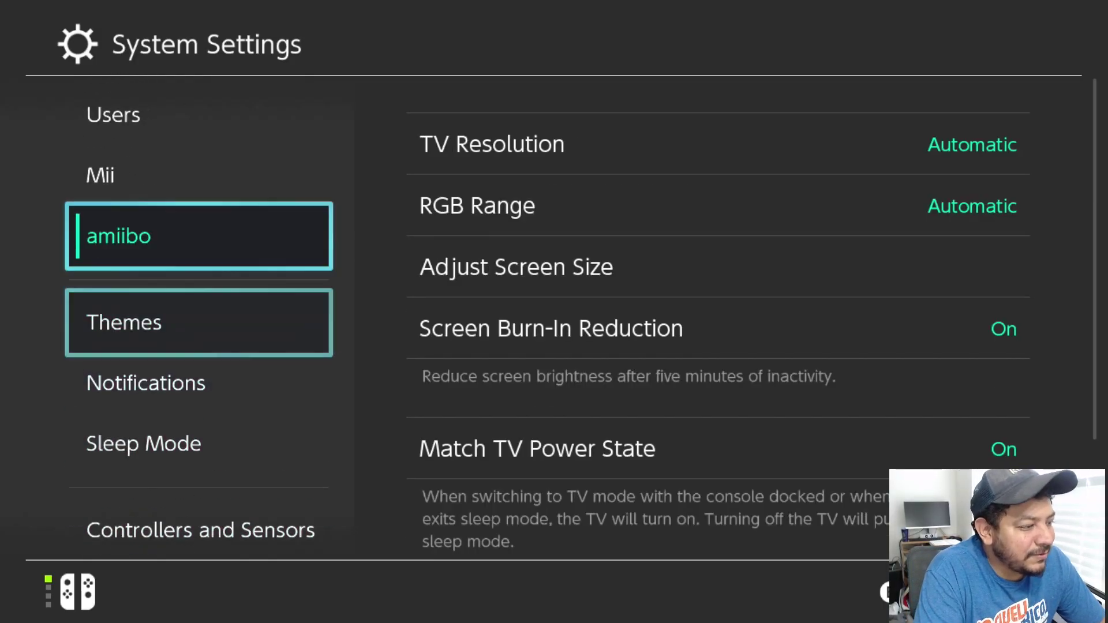
pyautogui.press('Down')
pyautogui.press('Down')
pyautogui.press('Down')
pyautogui.press('Down')
pyautogui.press('Down')
pyautogui.press('Down')
pyautogui.press('Down')
pyautogui.press('Down')
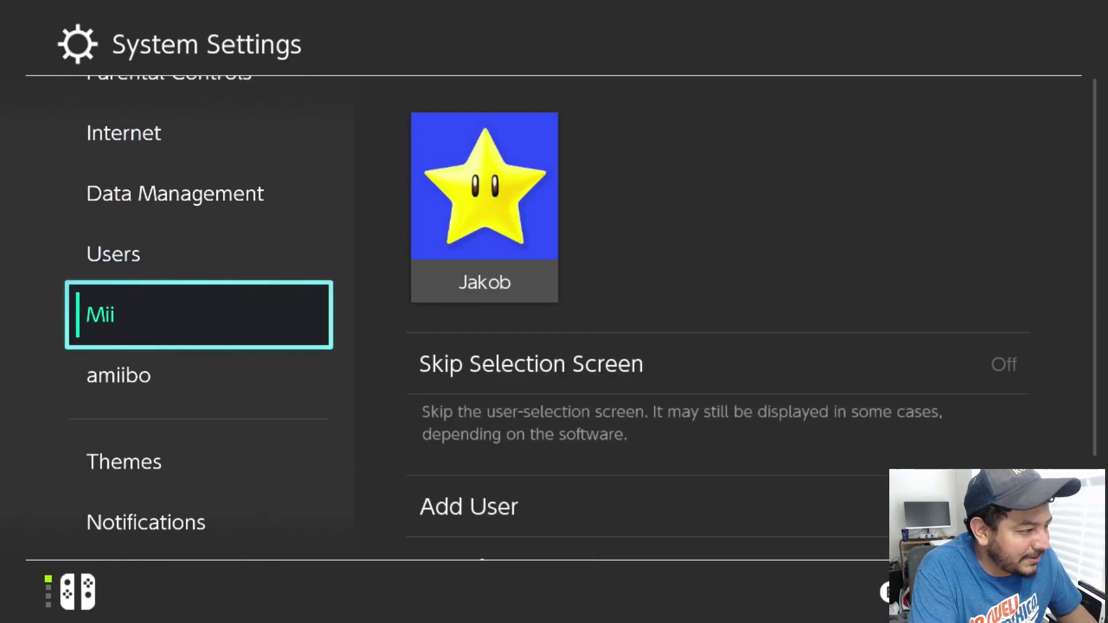
pyautogui.press('Down')
pyautogui.press('Down')
pyautogui.press('Down')
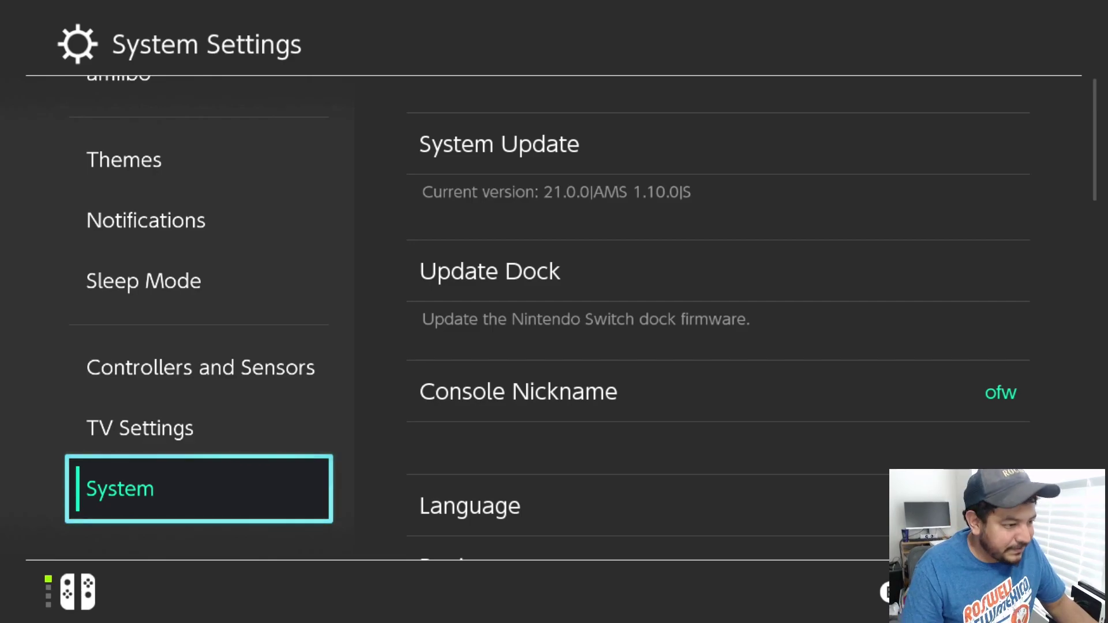
pyautogui.press('Escape')
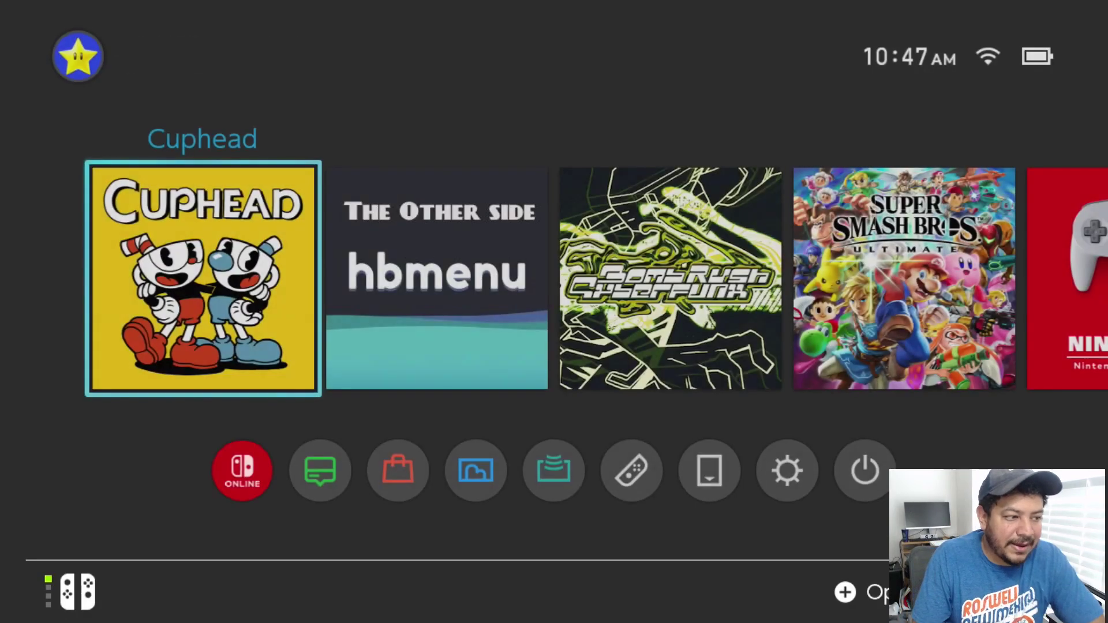